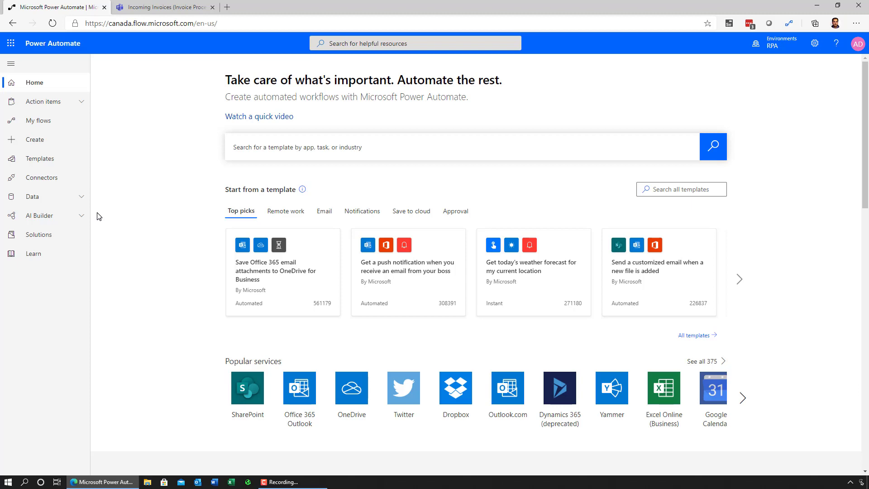
Open the Create page from the left navigation to start a new flow.
left_click(70, 142)
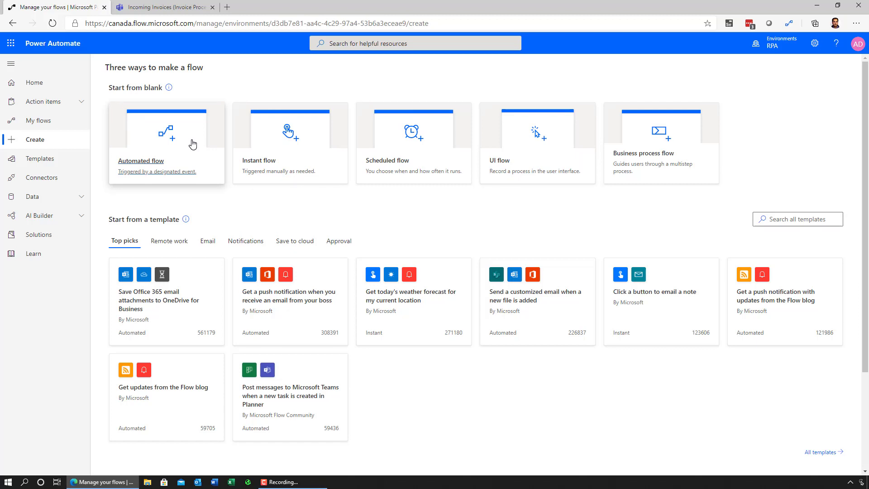
Start an automated flow named 'Contoso Invoices' triggered by 'When a new email arrives (V3)'.
left_click(193, 144)
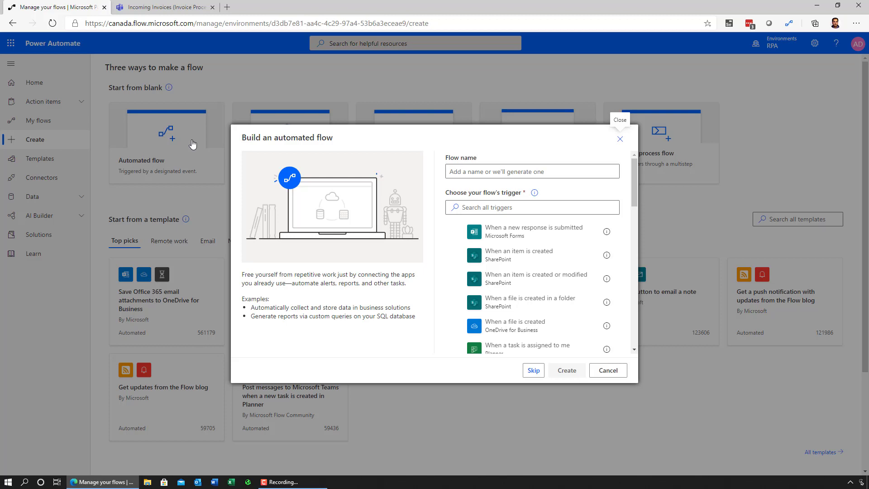
left_click(494, 207)
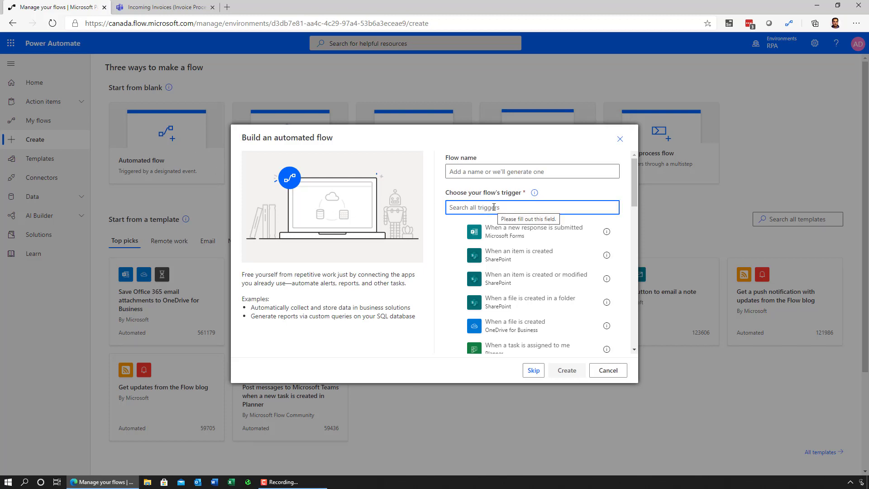
type("email")
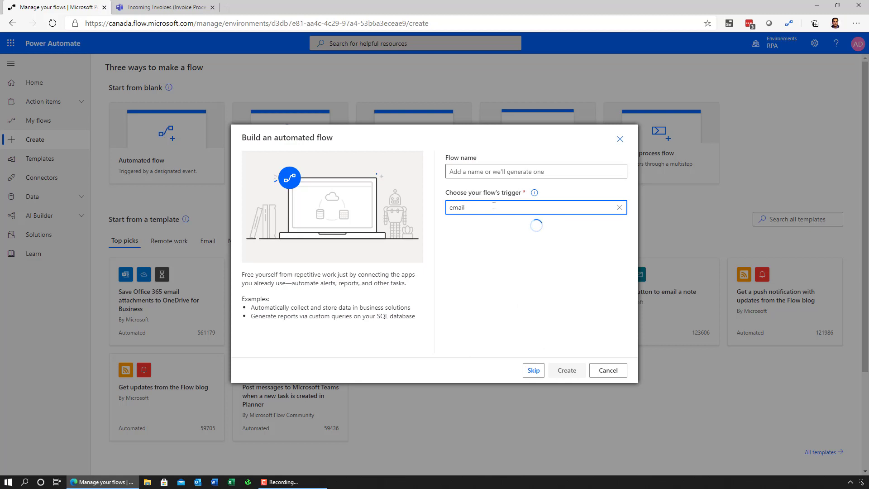
left_click(493, 172)
type("Co")
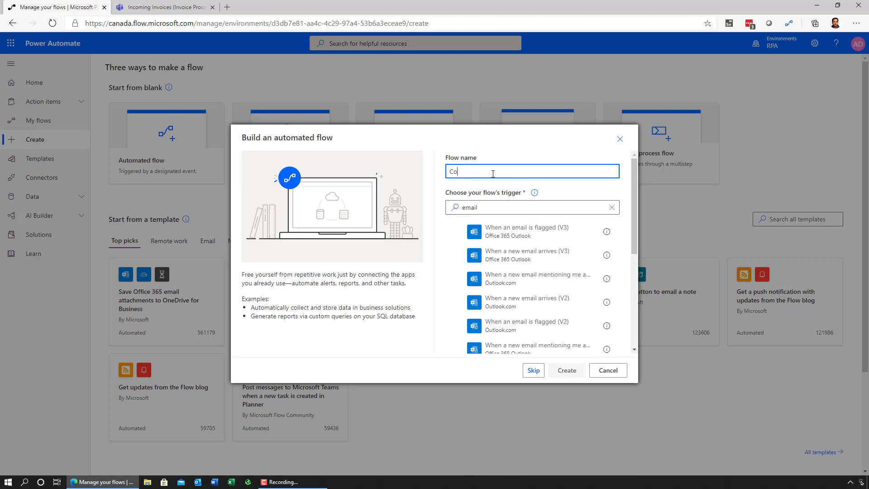
type("ntoson")
key("BackSpace")
type("Invoices")
left_click(508, 254)
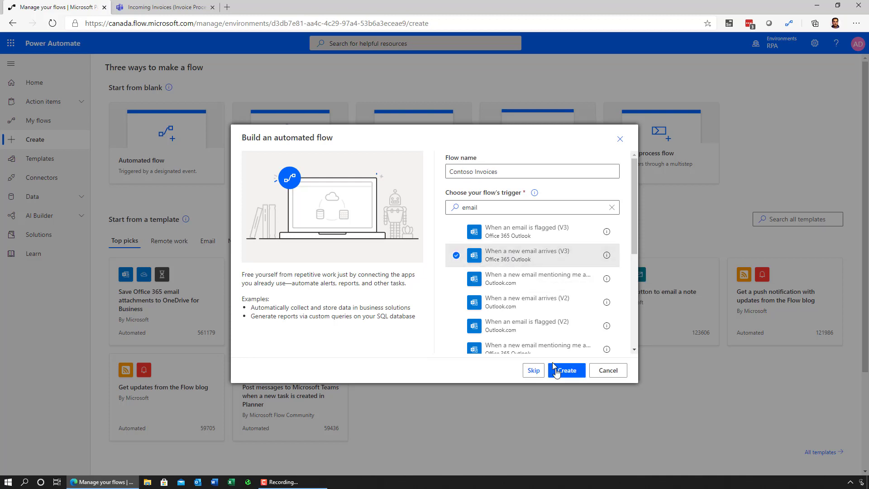
Create the flow and set the email trigger to include attachments, require attachments, and filter subjects by 'invoice'.
left_click(557, 370)
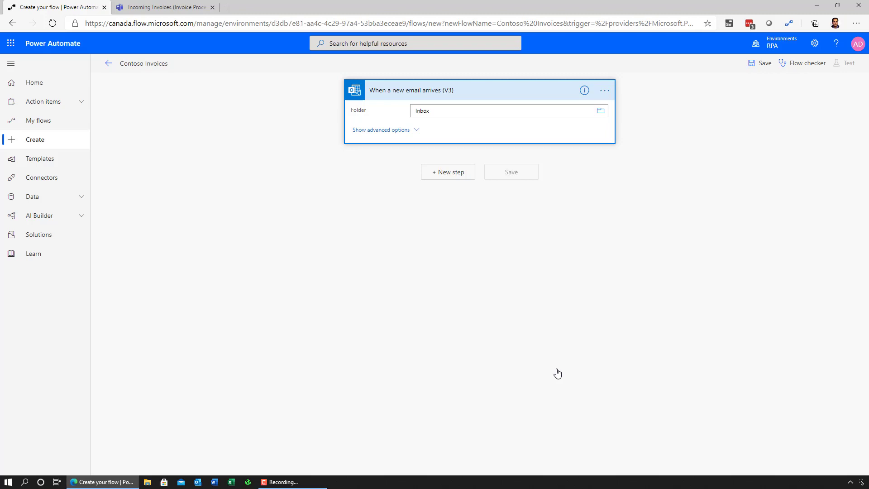
left_click(420, 131)
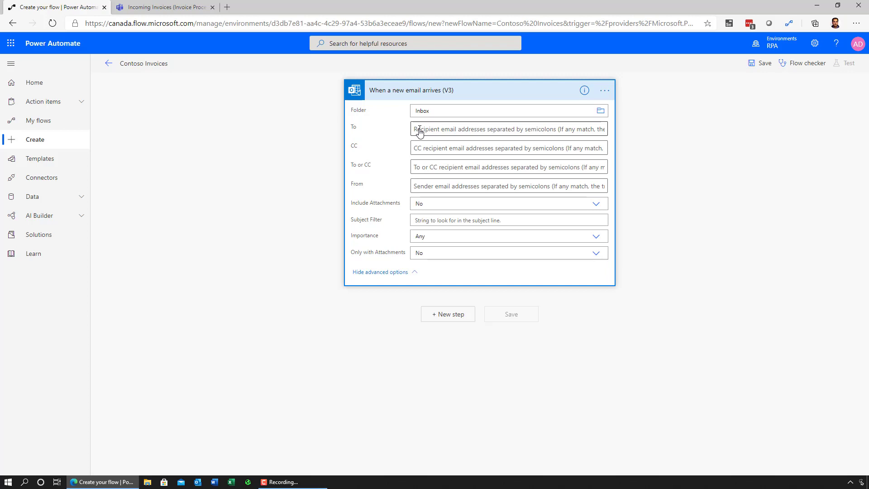
left_click(558, 252)
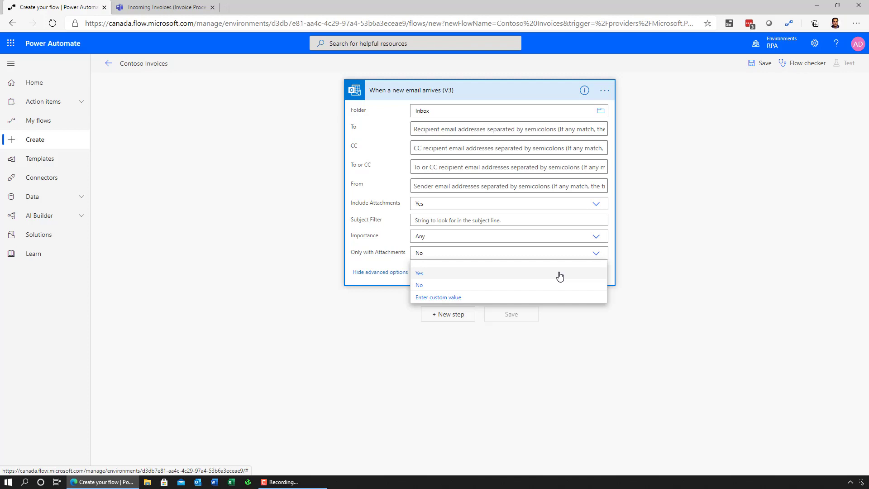
left_click(559, 274)
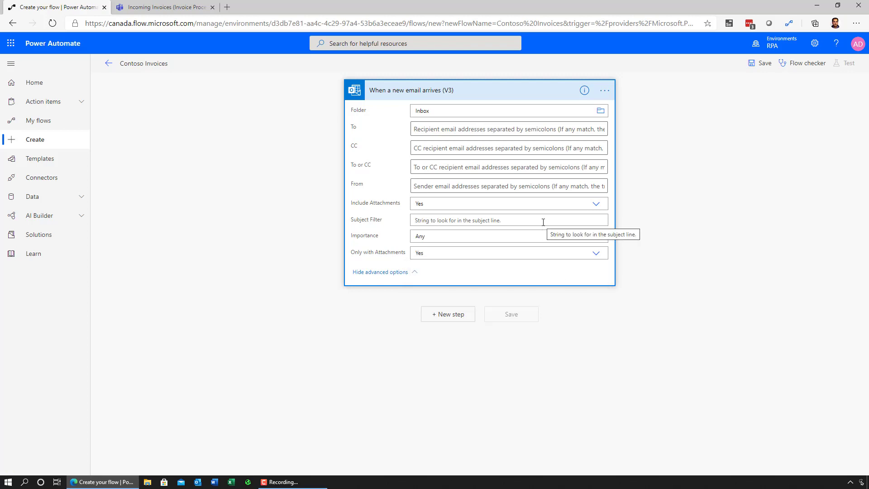
type("invoice")
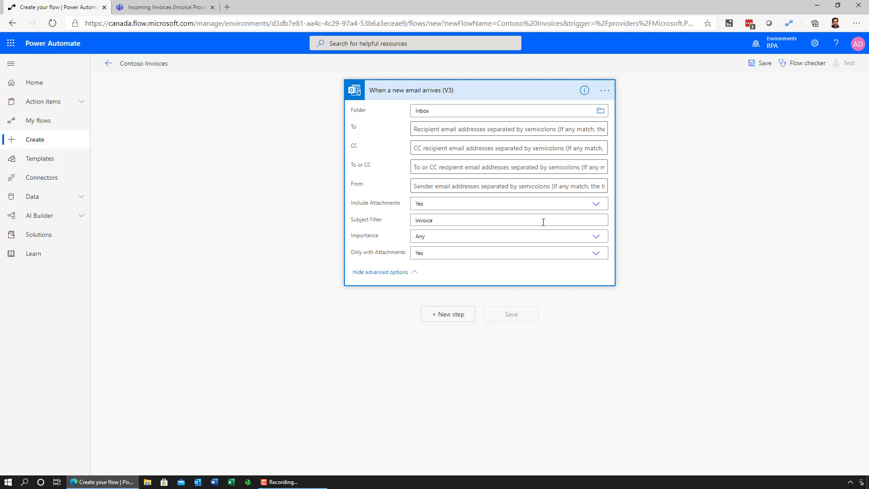
left_click(518, 91)
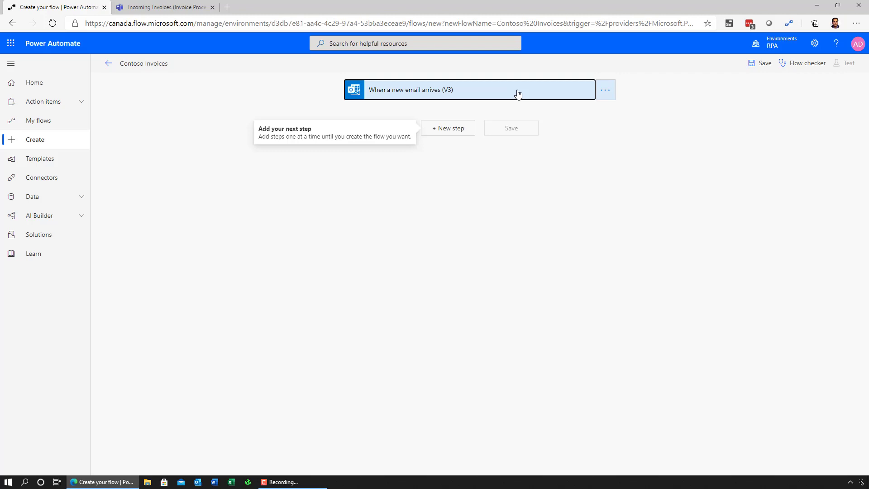
left_click(459, 130)
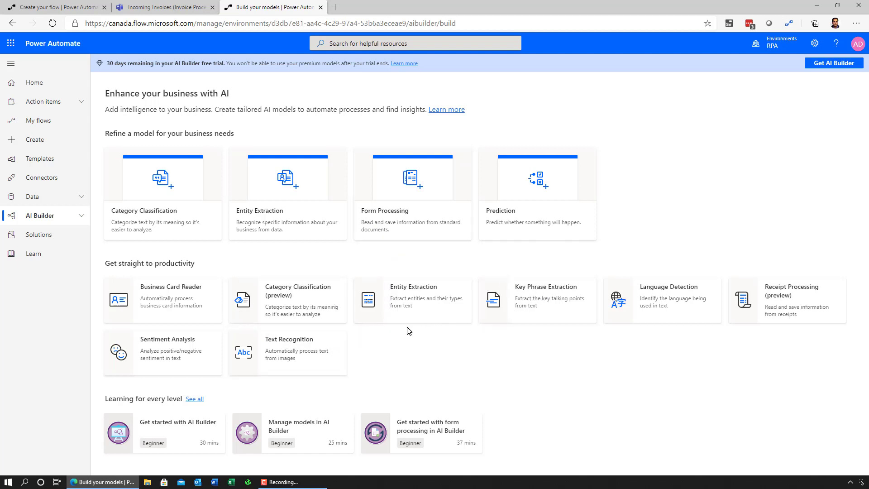
Create a Form Processing AI model named 'Contoso Invoices model'.
left_click(411, 200)
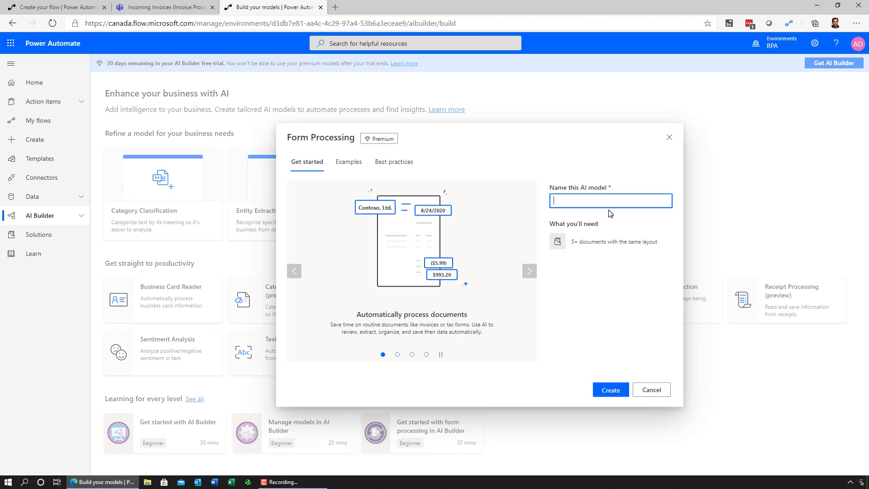
type("Contoso Invoices model")
left_click(617, 389)
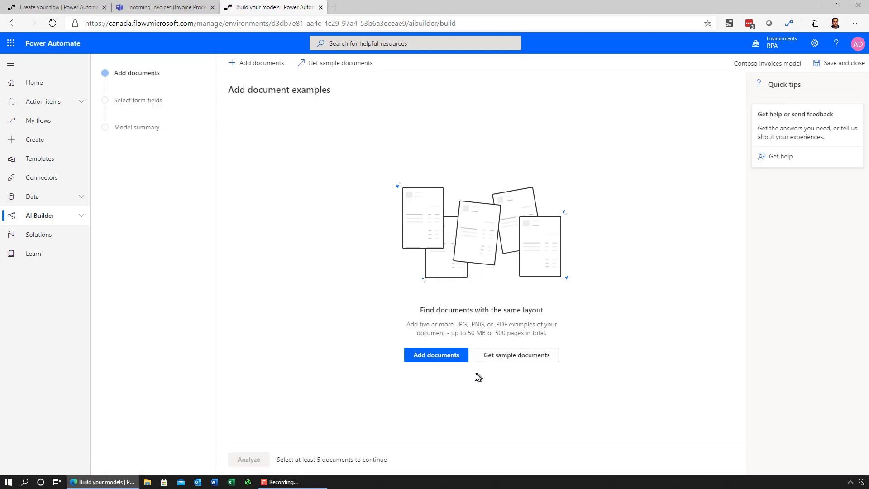
Upload the five Contoso invoice PDFs from local storage and analyze their layout.
left_click(448, 355)
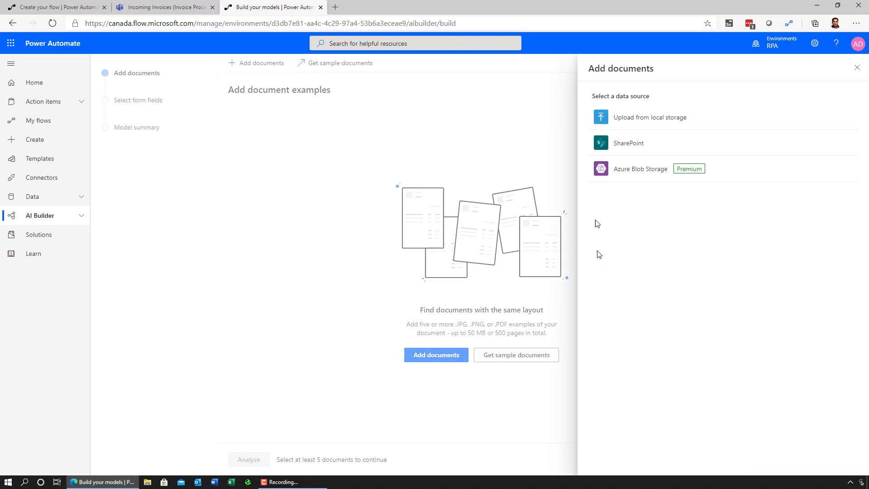
left_click(632, 119)
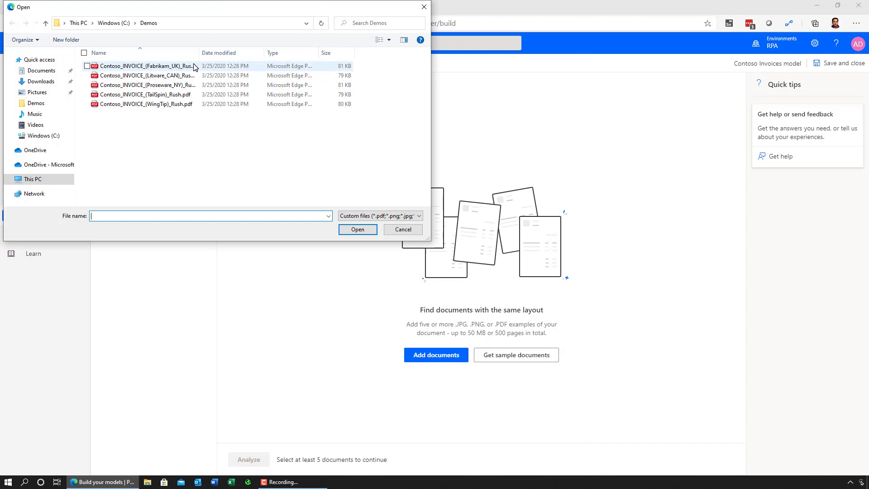
left_click(195, 67)
left_click(194, 104, "shift")
left_click(358, 229)
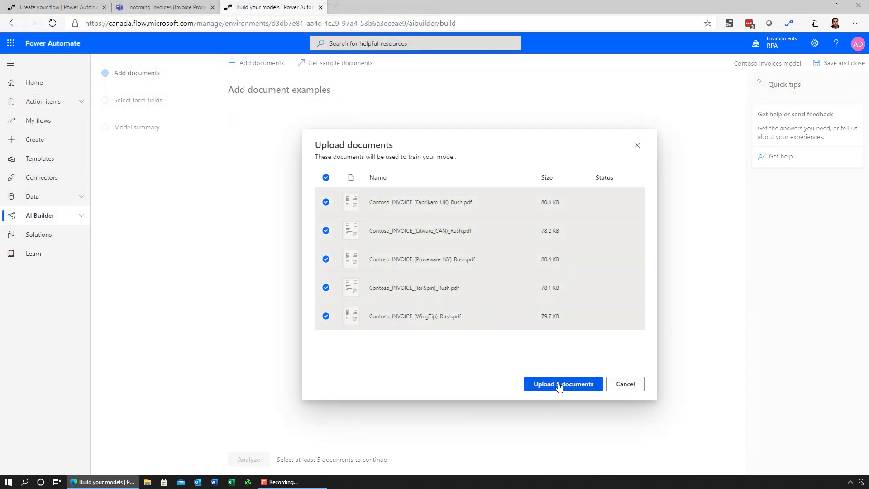
left_click(560, 385)
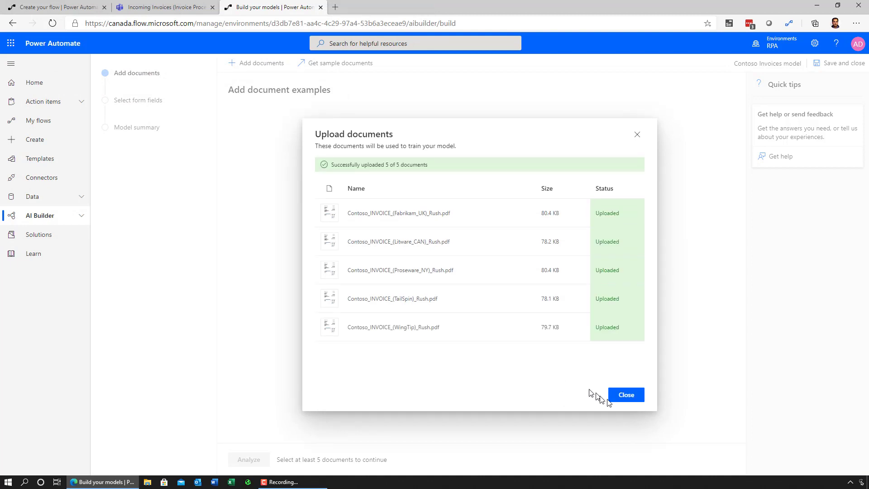
left_click(627, 398)
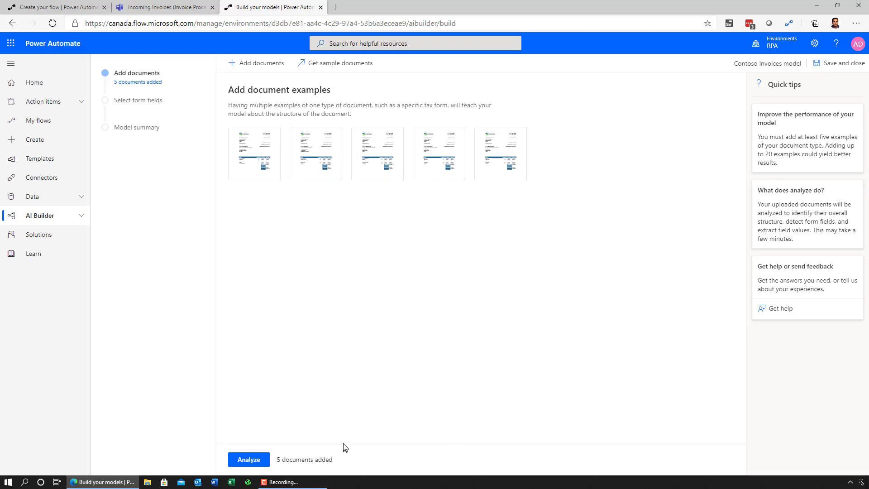
left_click(249, 460)
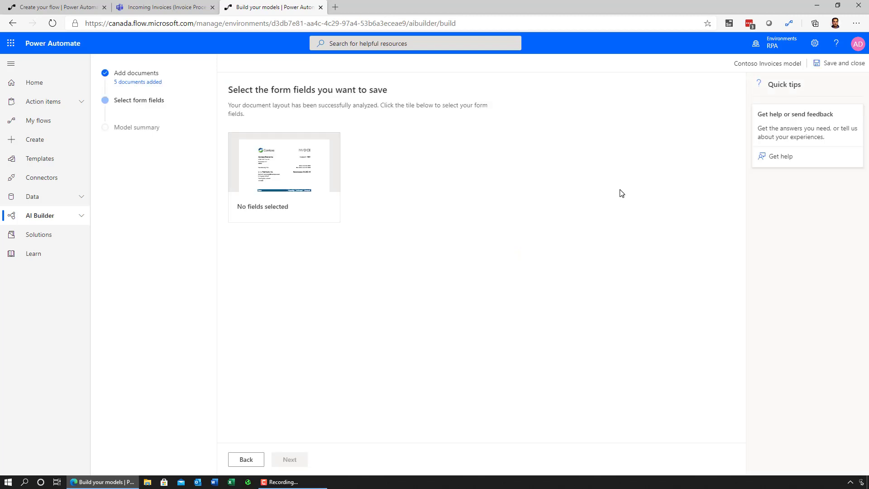
Open the analyzed invoice, check the Invoice # value 1008, and select every detected field.
left_click(309, 169)
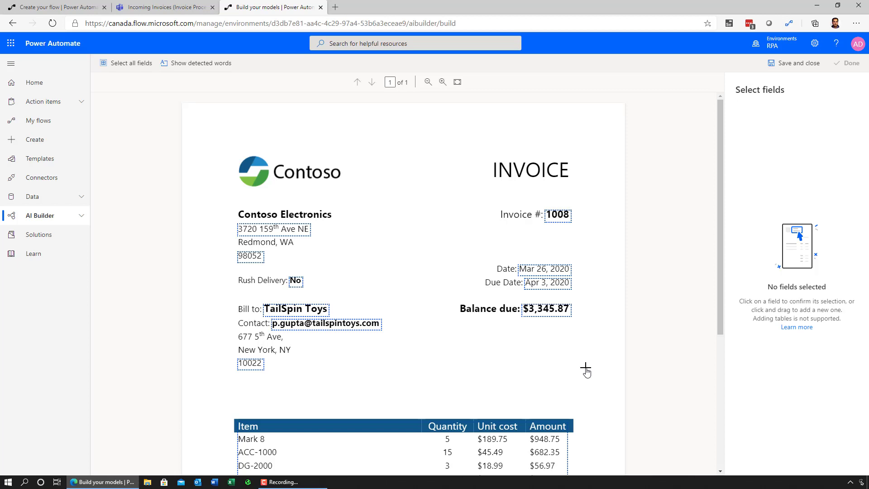
left_click(561, 225)
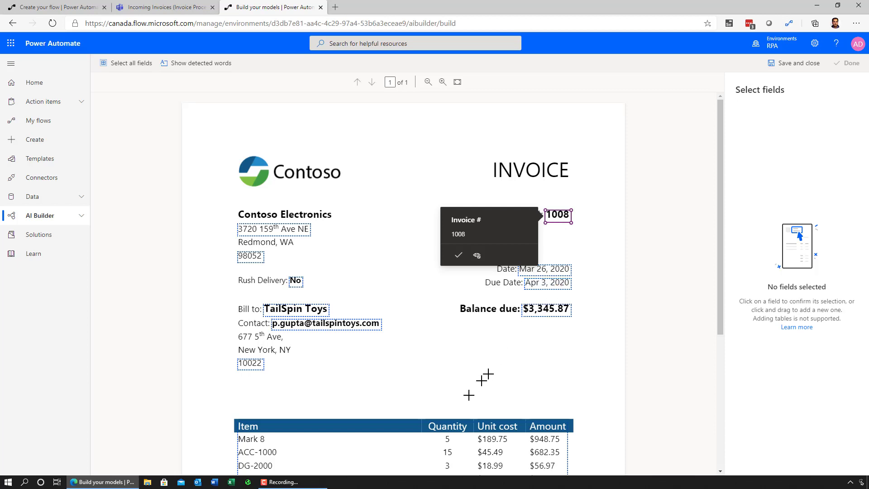
scroll(451, 352, "down", 1)
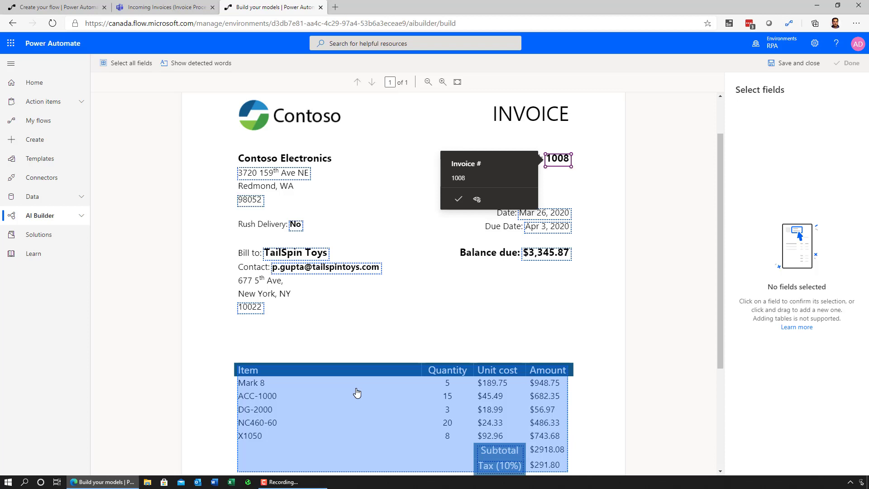
left_click(139, 69)
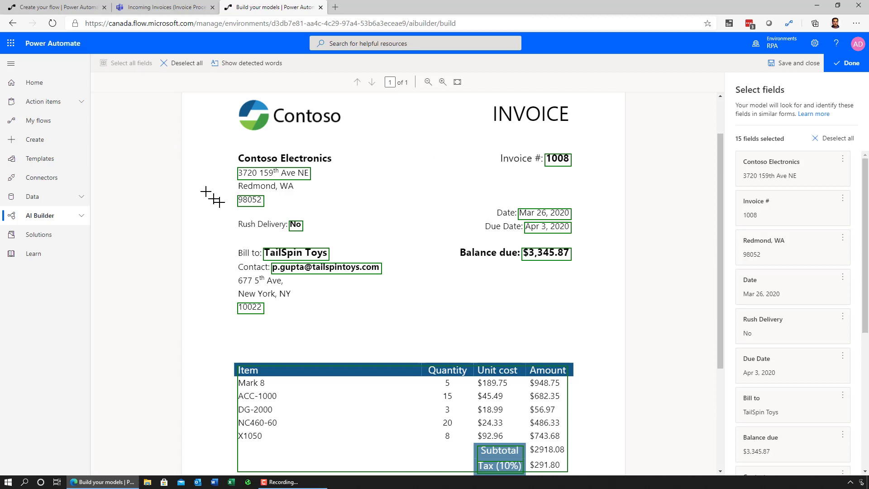
Deselect the 10022 and 98052 postal codes, leave the address fields untagged, and finish tagging.
left_click(250, 309)
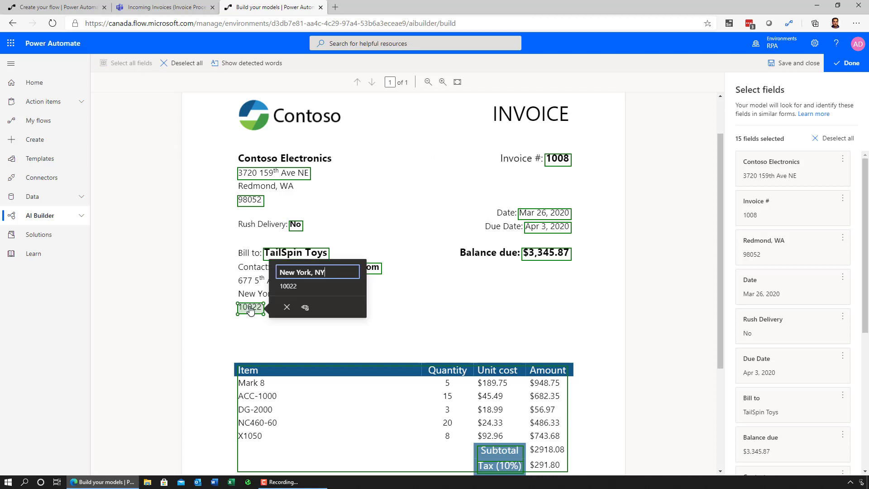
left_click(286, 306)
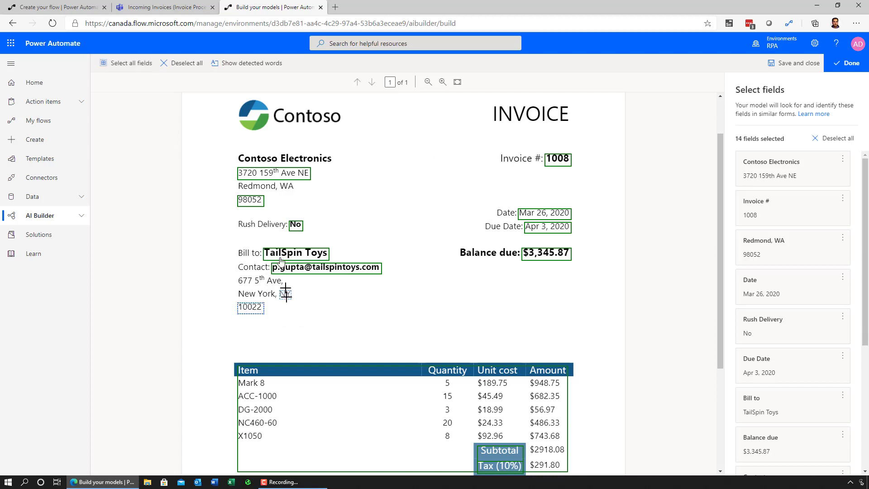
left_click(250, 200)
left_click(286, 222)
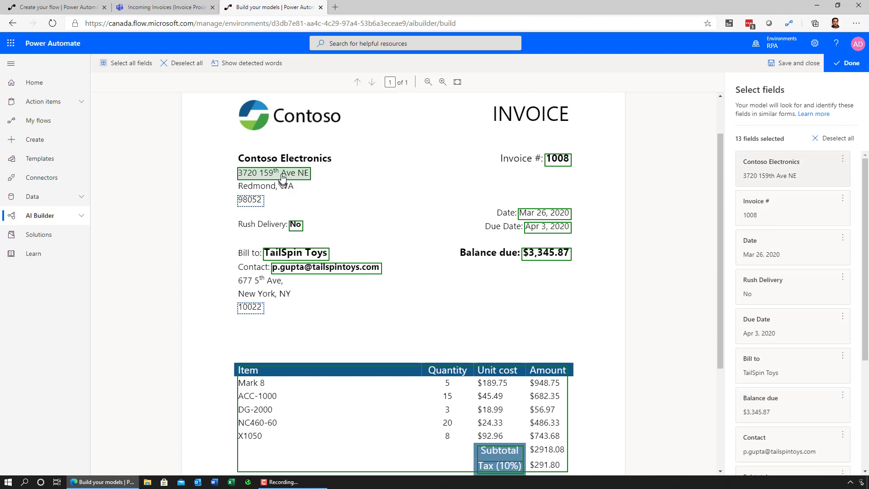
left_click(297, 176)
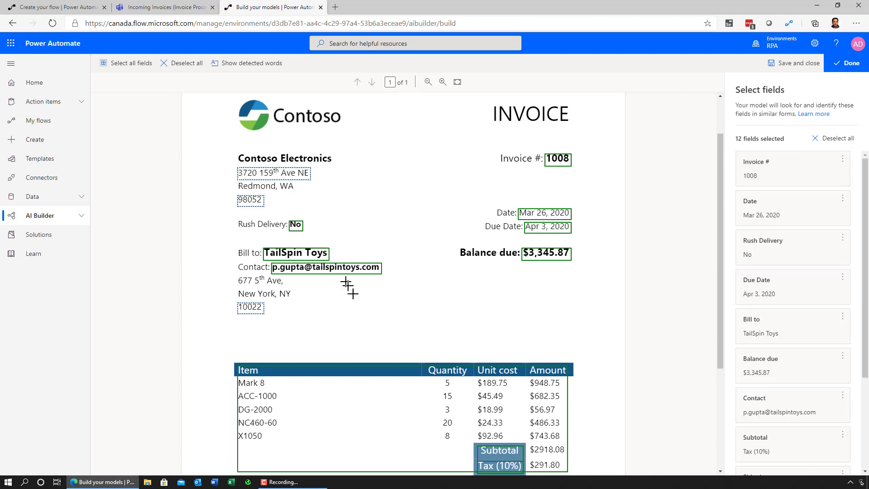
left_click_drag(230, 275, 292, 322)
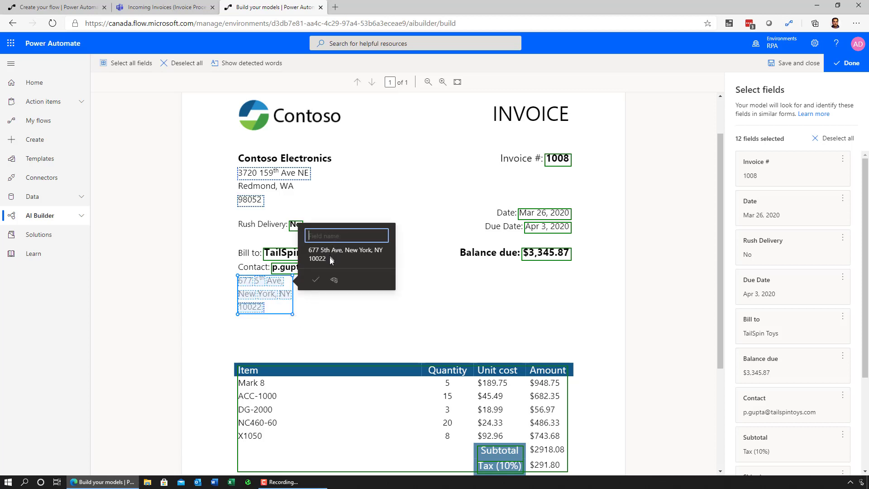
left_click(360, 322)
left_click(810, 66)
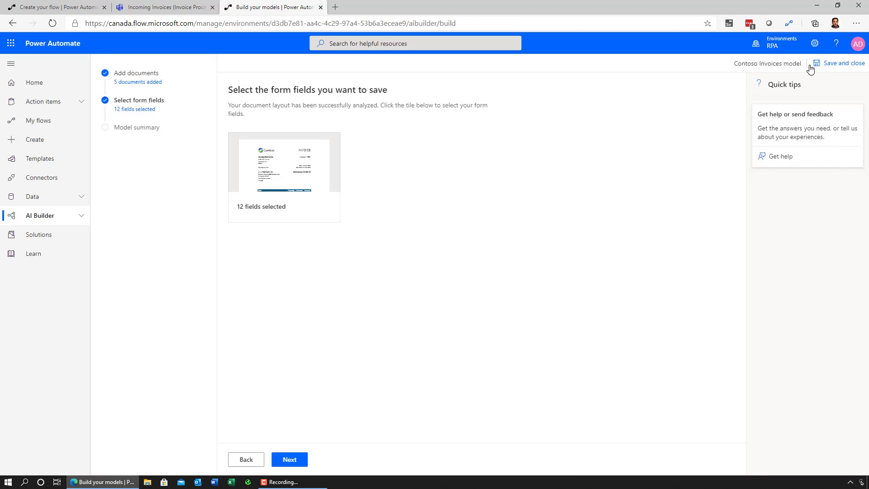
Train and publish the Contoso Invoices model, then use it in a new flow.
left_click(298, 460)
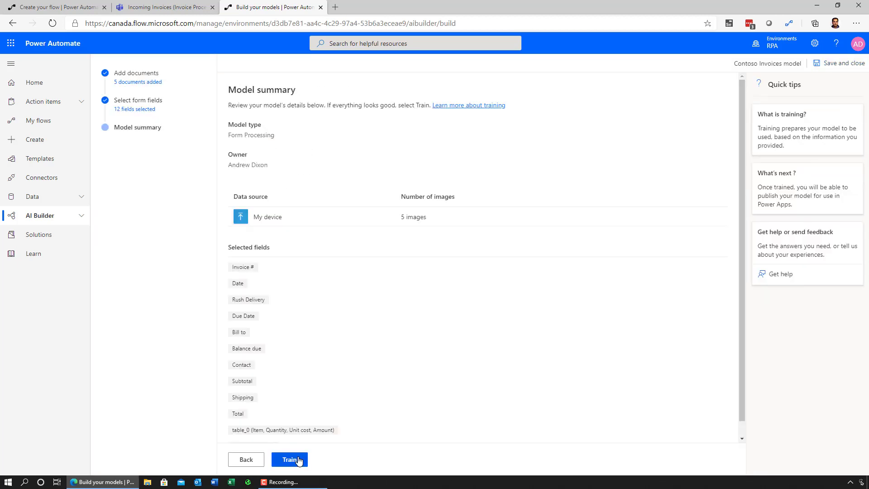
left_click(298, 460)
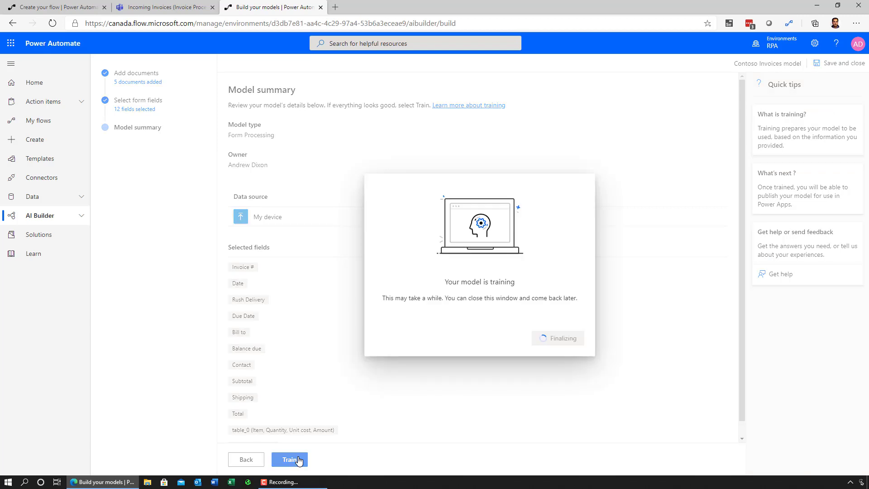
left_click(527, 343)
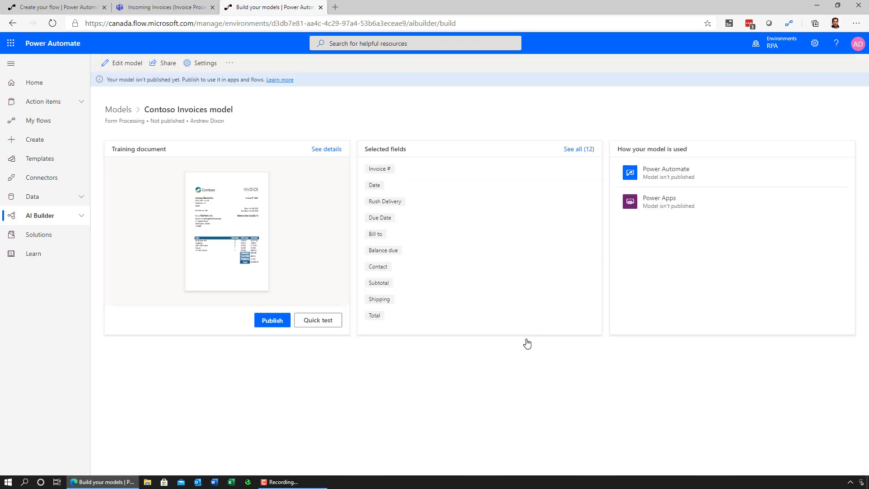
left_click(272, 320)
left_click(272, 320)
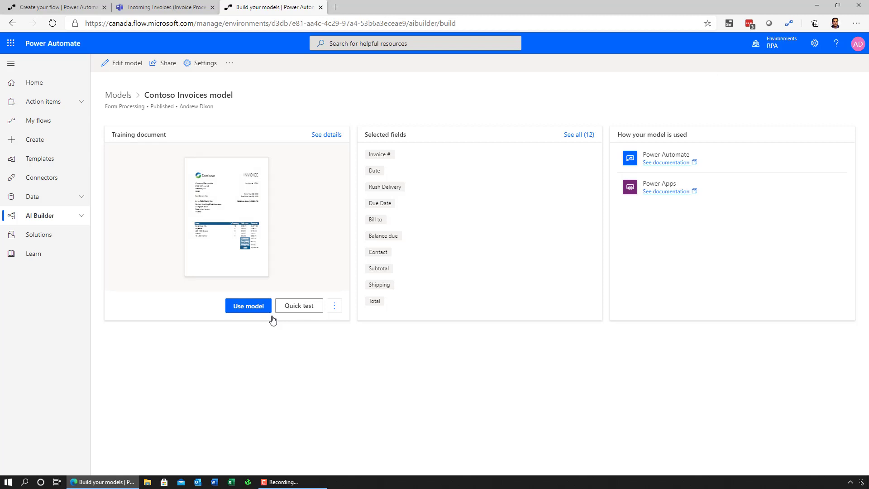
left_click(269, 305)
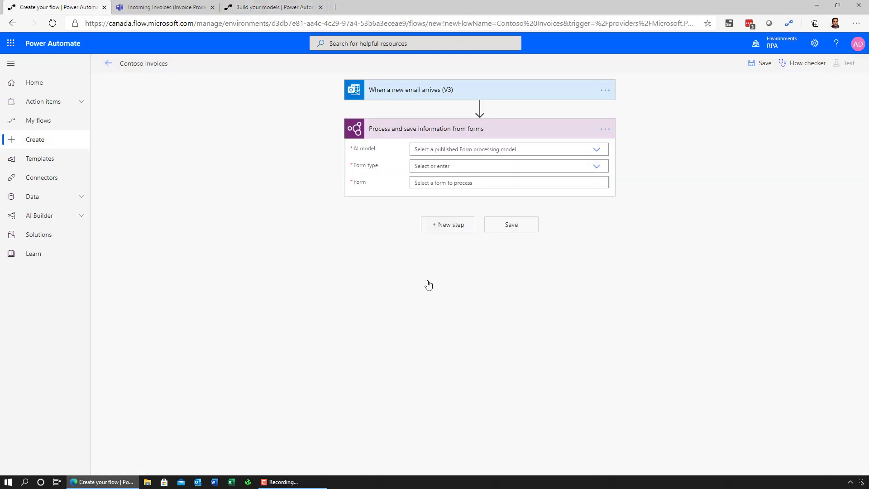
Set the AI model to Contoso Invoices model, form type to PDF Document, and Form to Attachments Content.
left_click(596, 150)
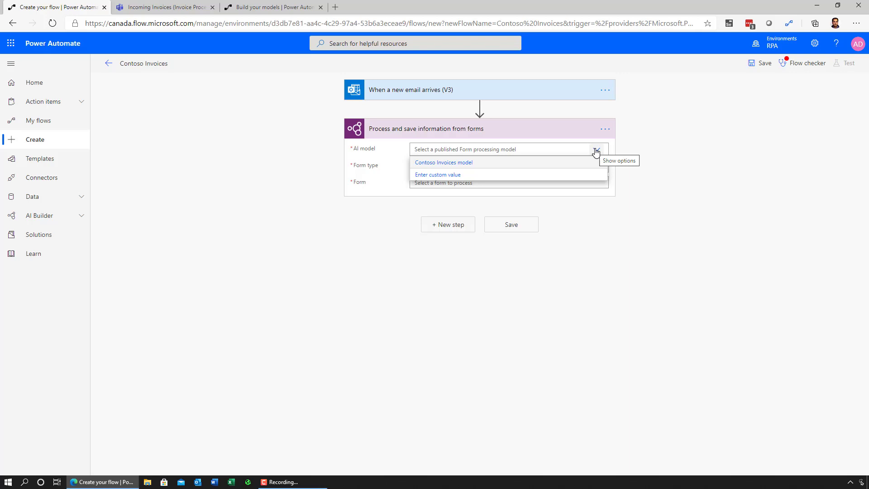
left_click(473, 164)
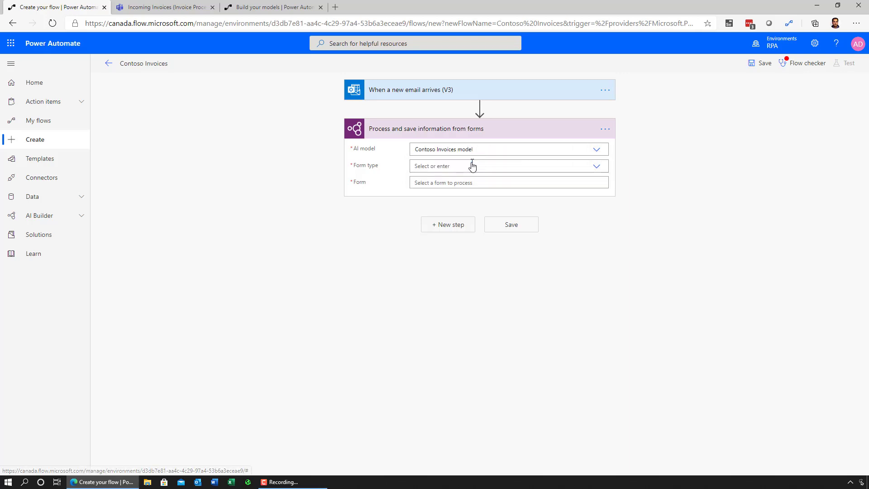
left_click(598, 167)
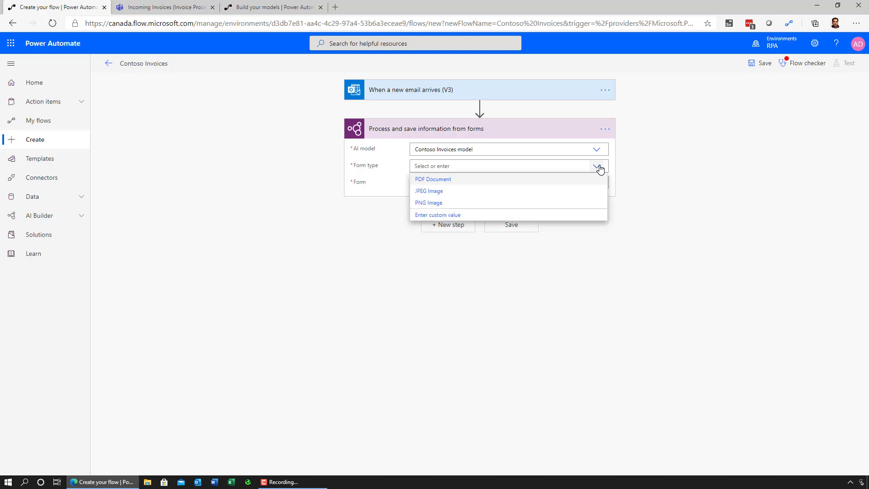
left_click(595, 179)
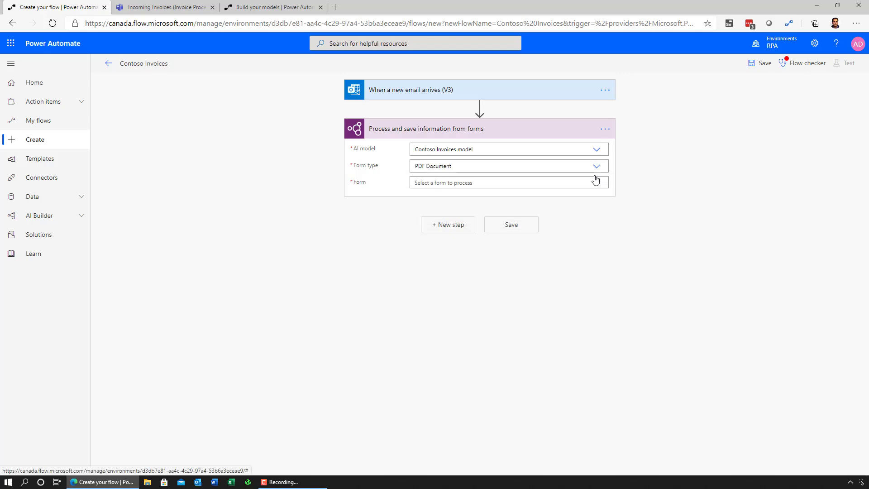
left_click(558, 183)
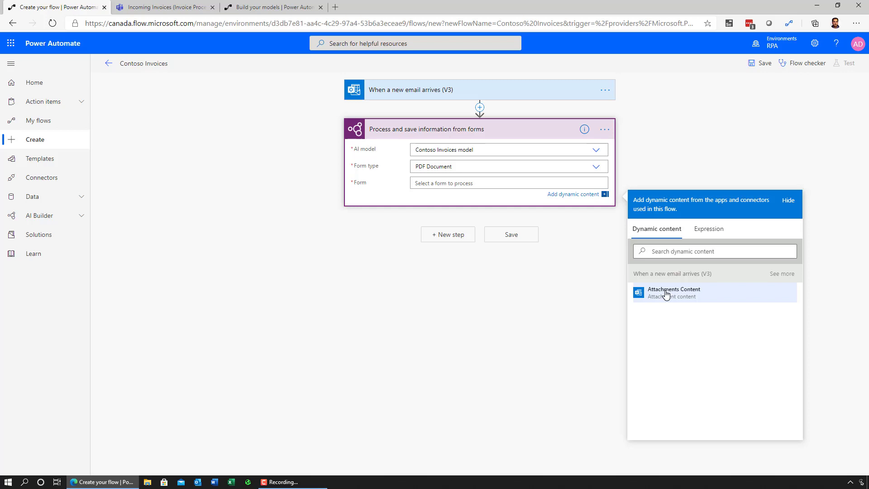
left_click(666, 293)
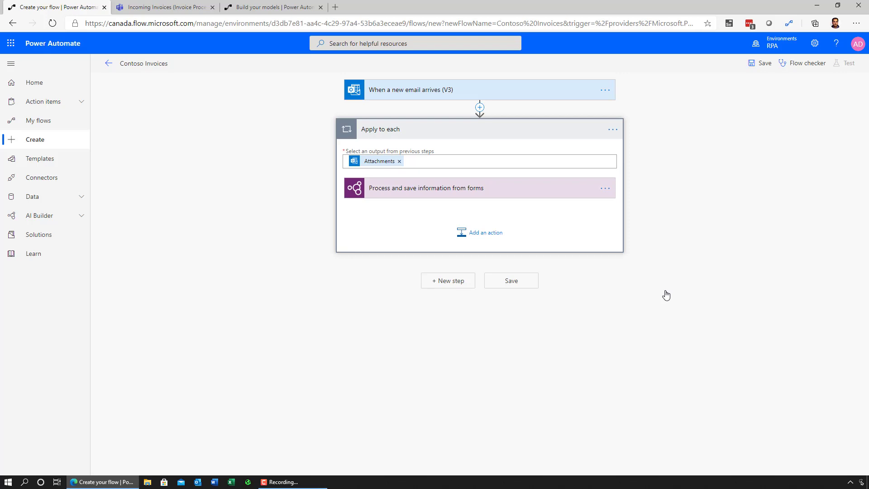
Expand the 'Process and save information from forms' step inside the Apply to each loop to review it.
left_click(547, 190)
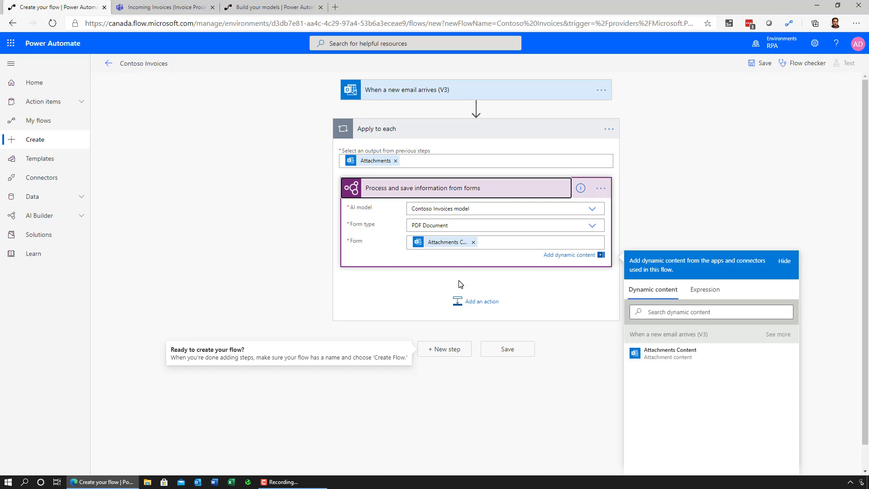
Add the Teams action 'Post a choice of options as the Flow bot to a user' inside the loop.
left_click(480, 302)
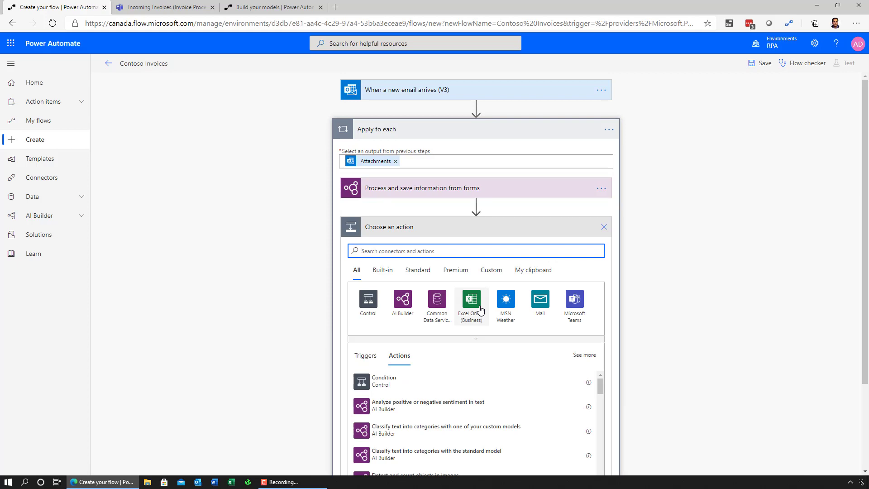
type("teams")
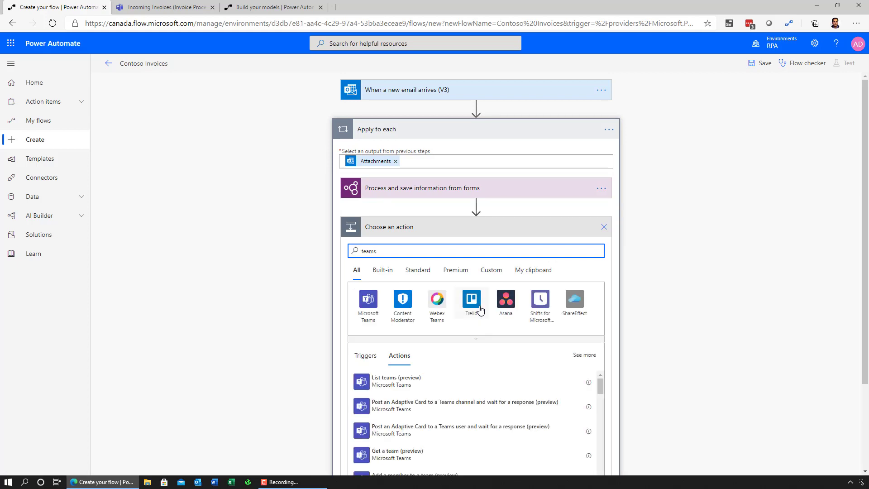
scroll(453, 326, "down", 3)
left_click(450, 331)
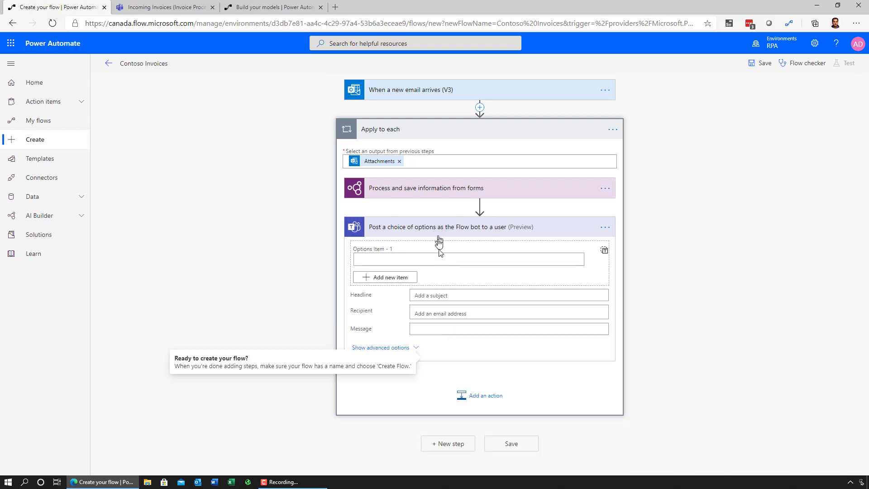
Enter the choice options Approve, Reject and Process Manually.
left_click(441, 259)
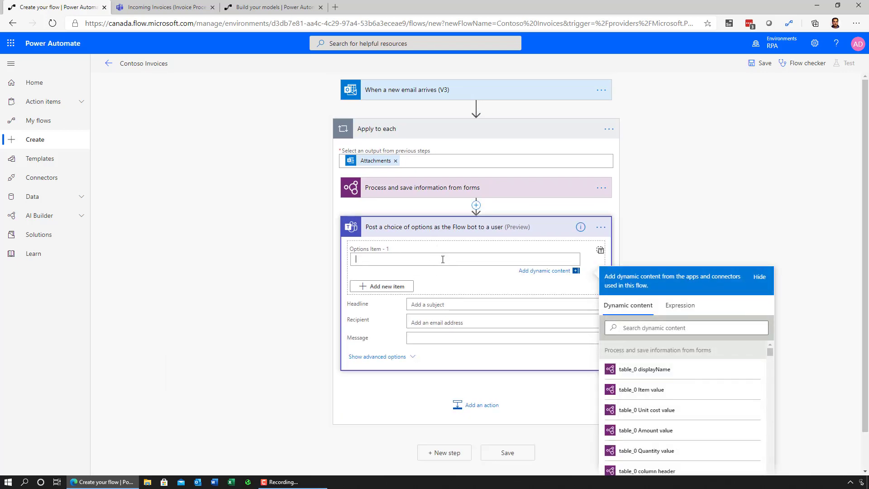
type("Approve")
left_click(400, 287)
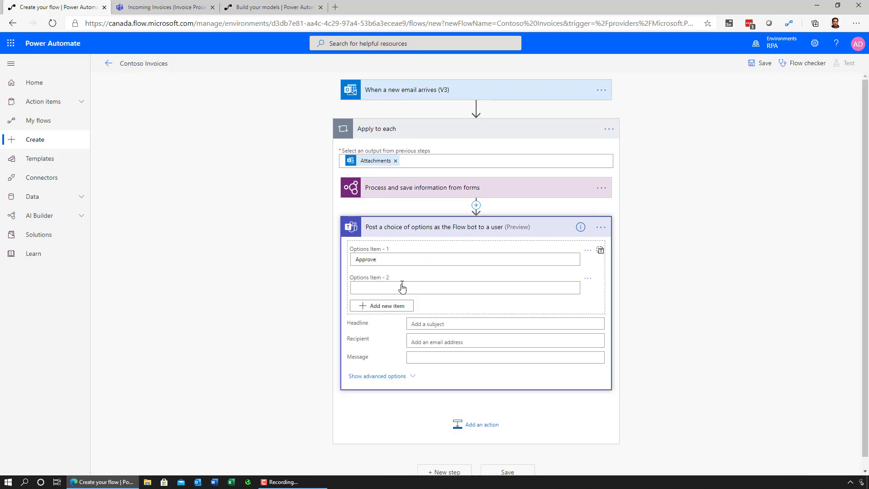
type("Reject")
left_click(397, 315)
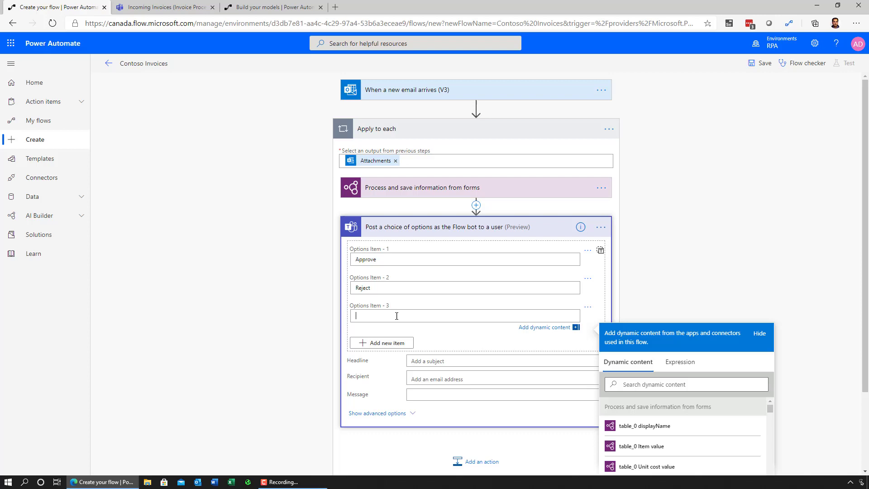
type("Process Manually")
Set the headline 'A new invoice has arrived' and paste the Number, Date, Amount, Contact message.
left_click(432, 353)
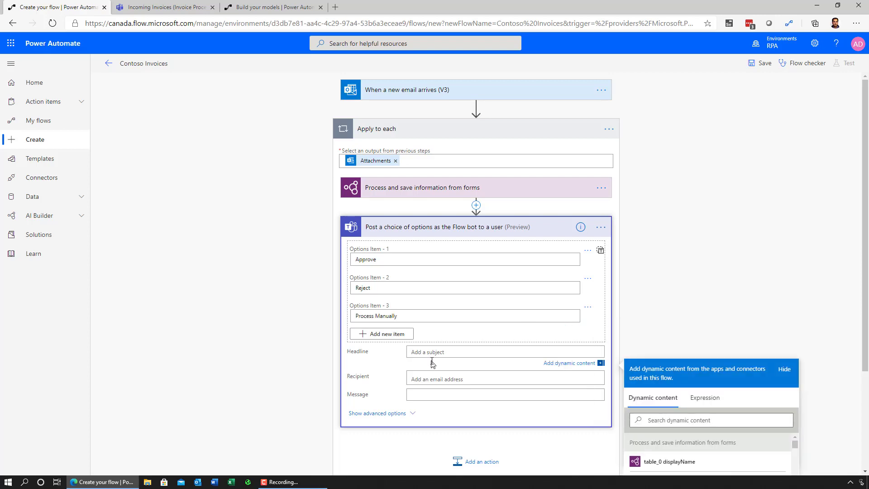
type("A new invoice has arrived")
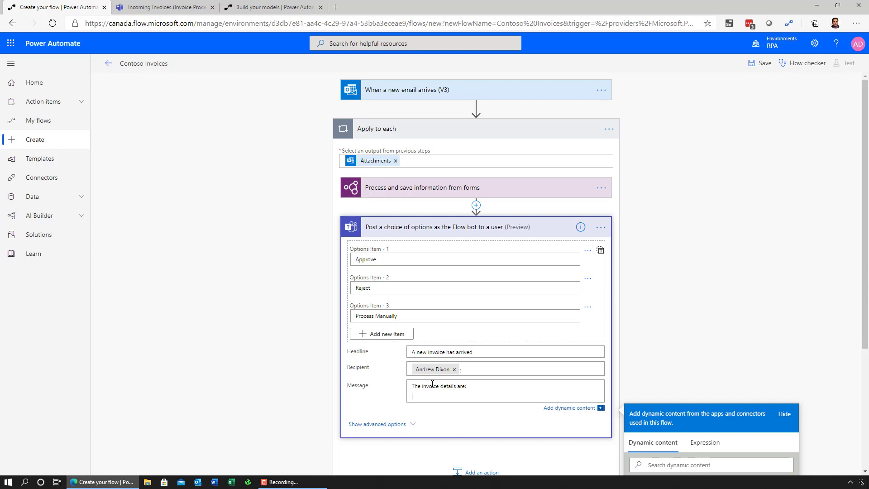
type("Number: Date: Amount: Contact:")
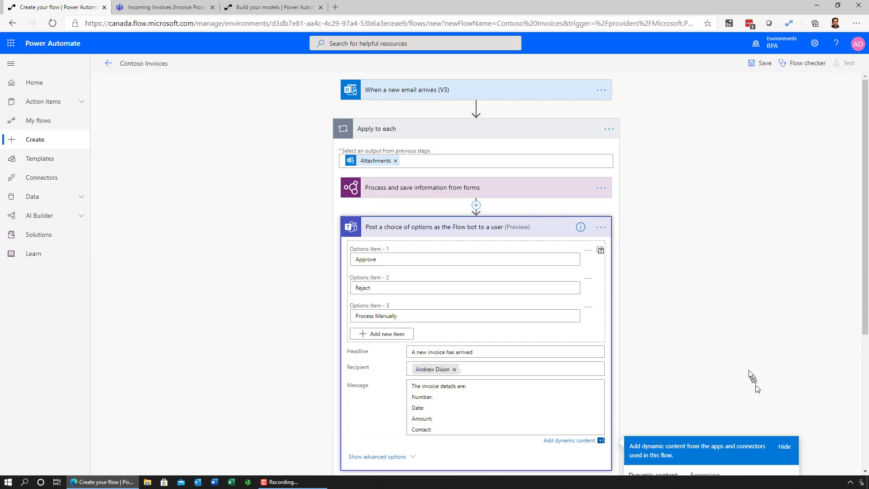
scroll(746, 367, "down", 3)
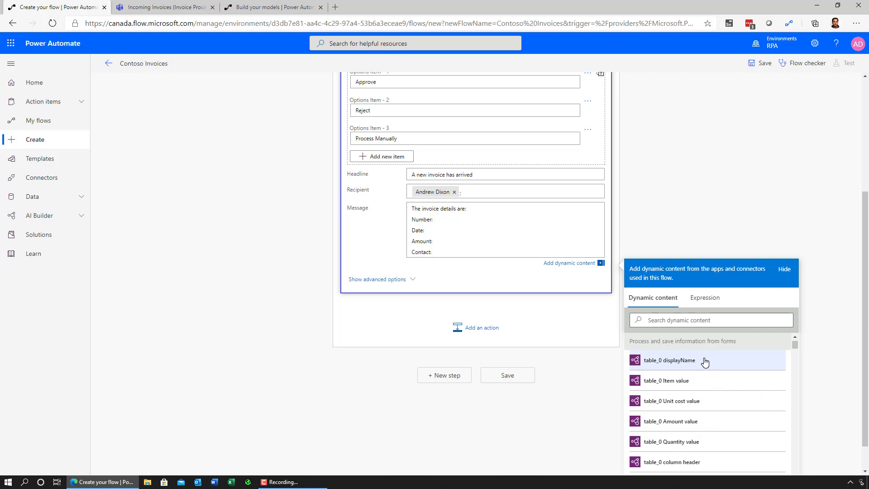
Insert the extracted Invoice # value after 'Number:' in the Teams message, then move to 'Date:'.
left_click(703, 320)
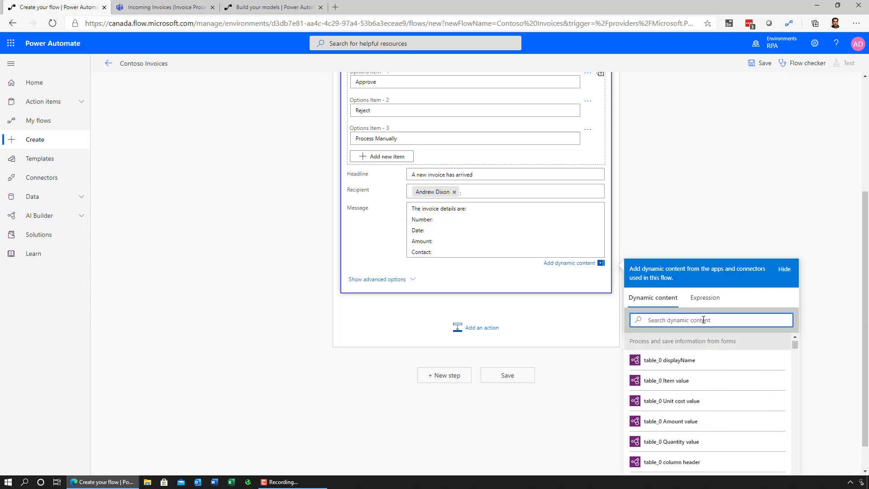
type("invoice")
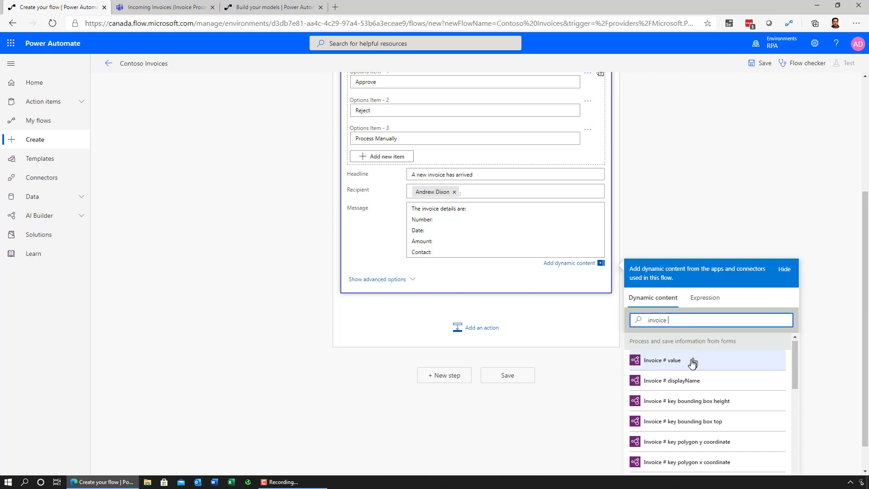
left_click(692, 362)
left_click(502, 229)
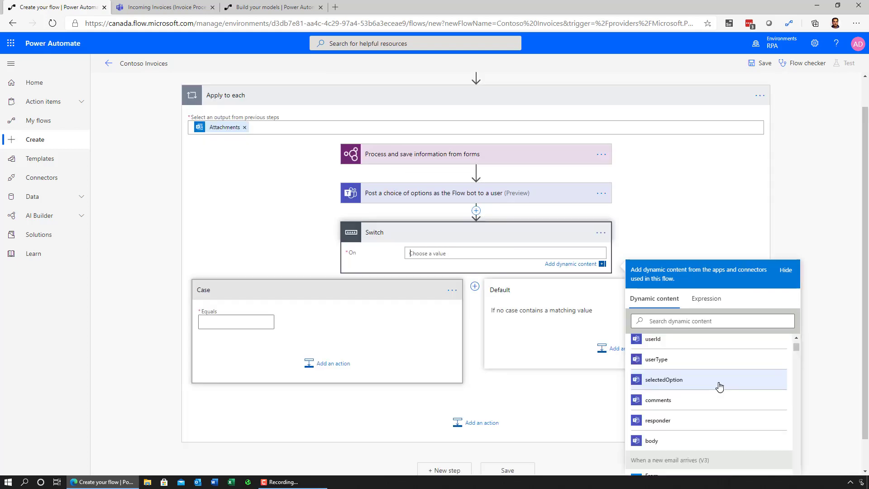
Switch on selectedOption and make the first case equal Approve.
left_click(701, 384)
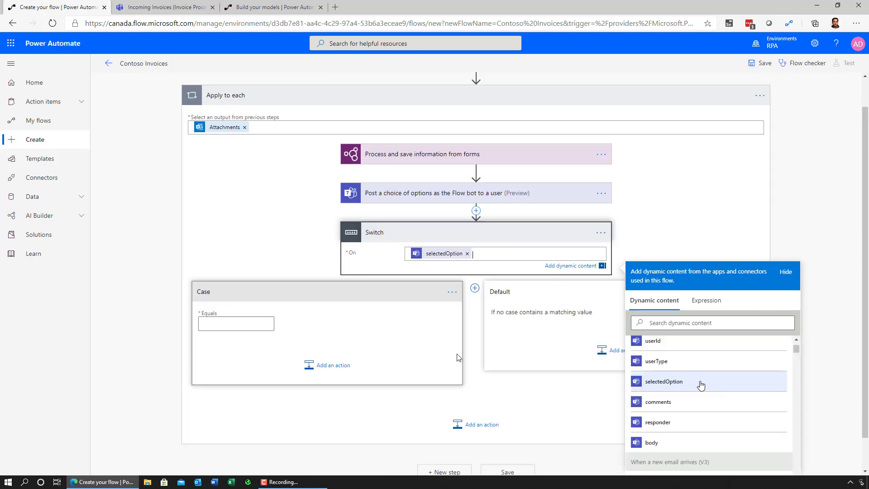
left_click(250, 324)
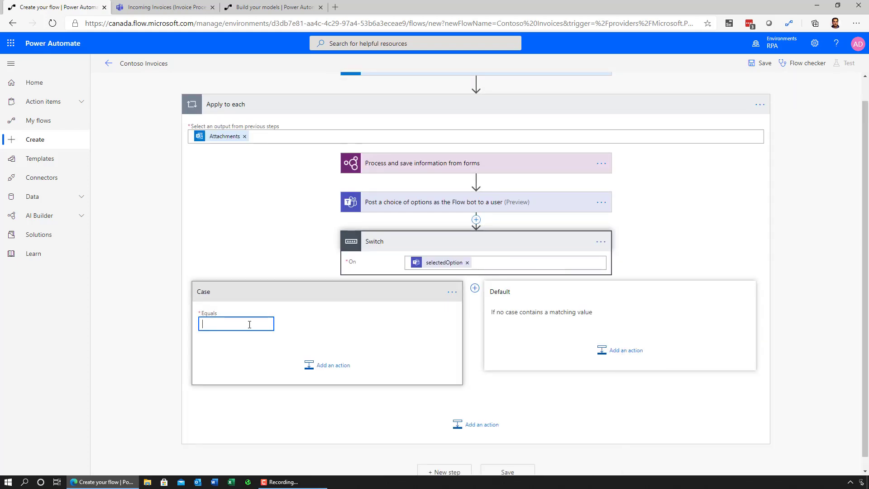
type("Approve")
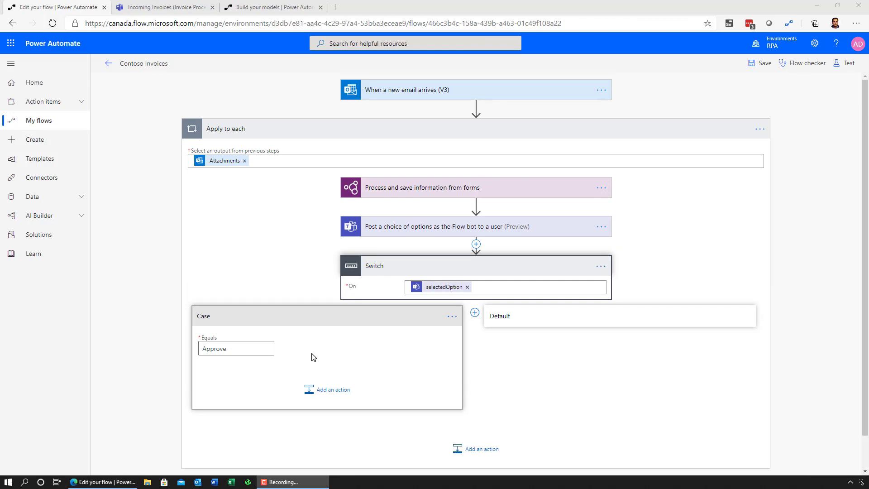
Add a Run a UI flow (V2) action inside the Approve case.
left_click(310, 389)
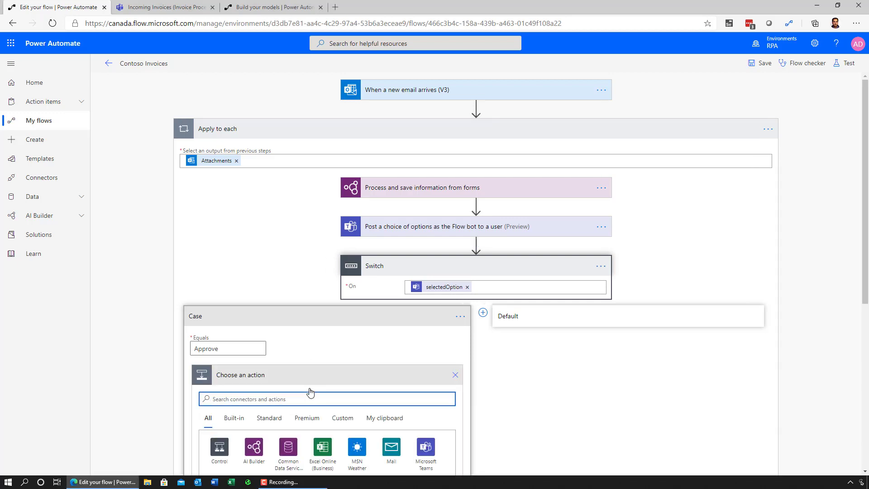
type("ui flow")
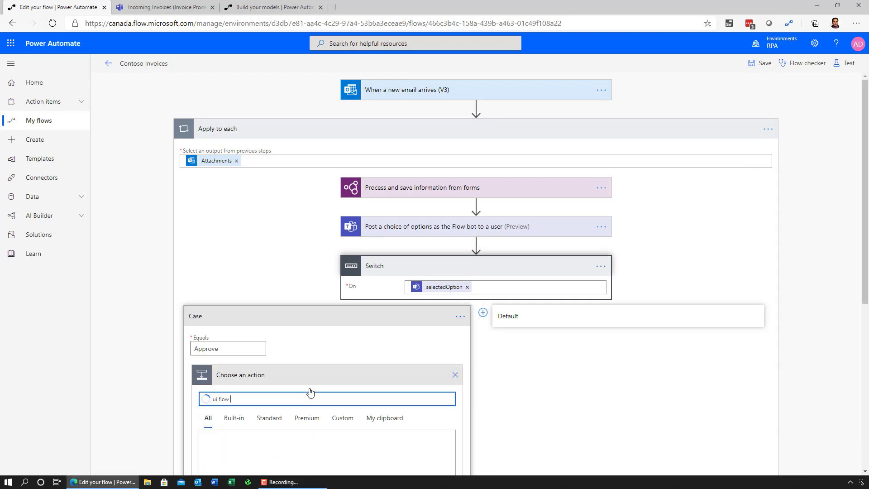
scroll(311, 391, "down", 4)
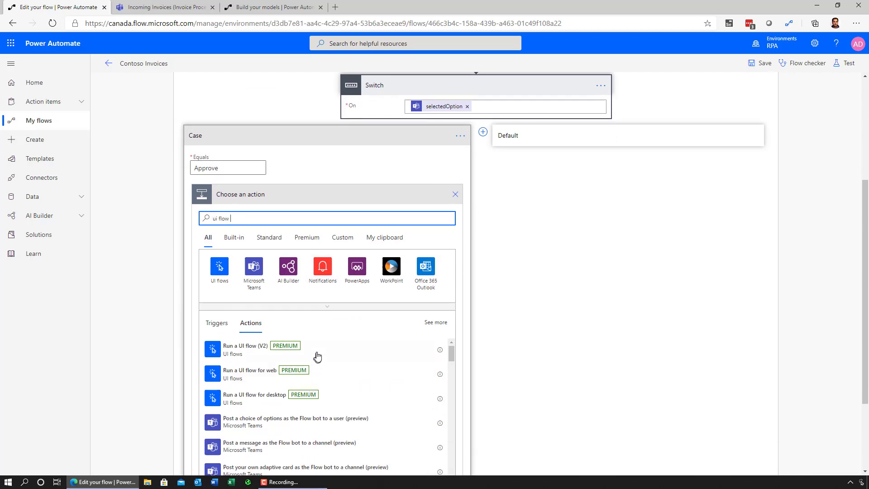
left_click(317, 356)
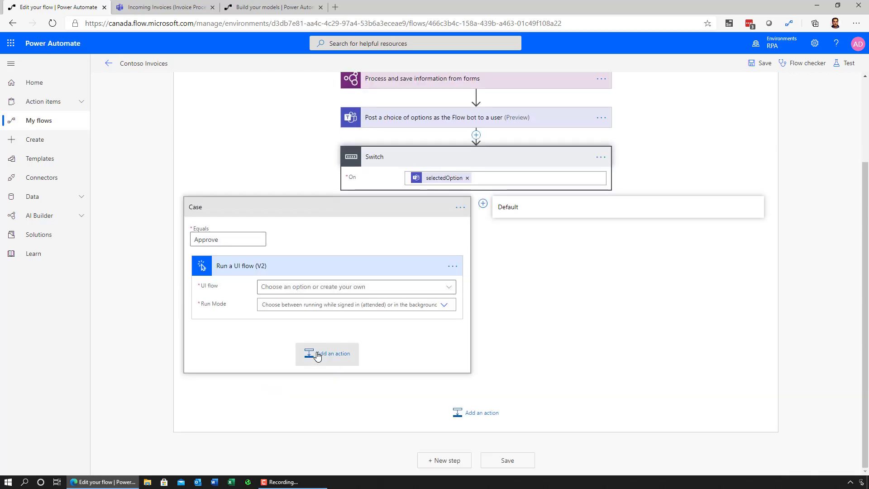
Create a new UI flow named 'Enter invoice information' and open it maximized in Power Automate Desktop.
left_click(449, 288)
left_click(301, 323)
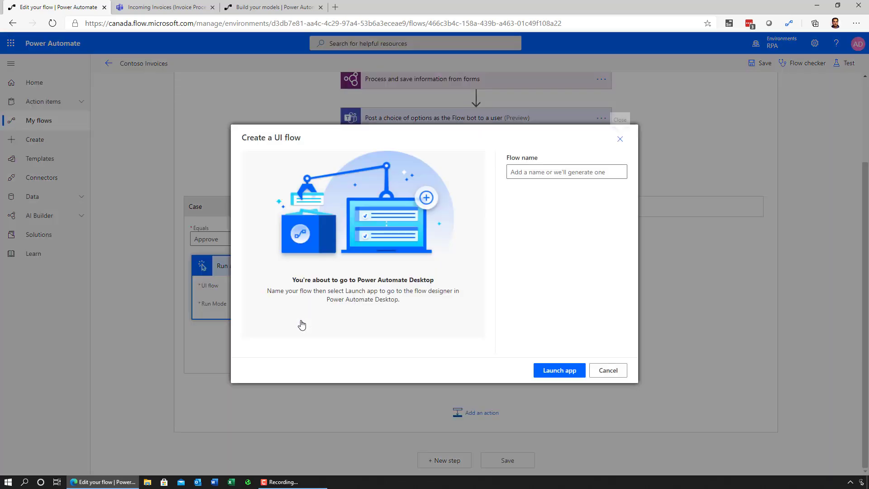
type("Enter invoice information")
left_click(567, 369)
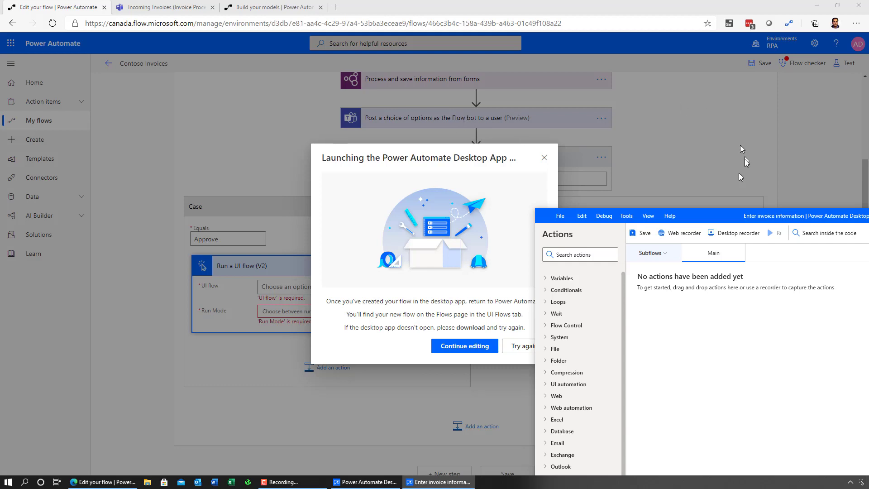
double_click(714, 217)
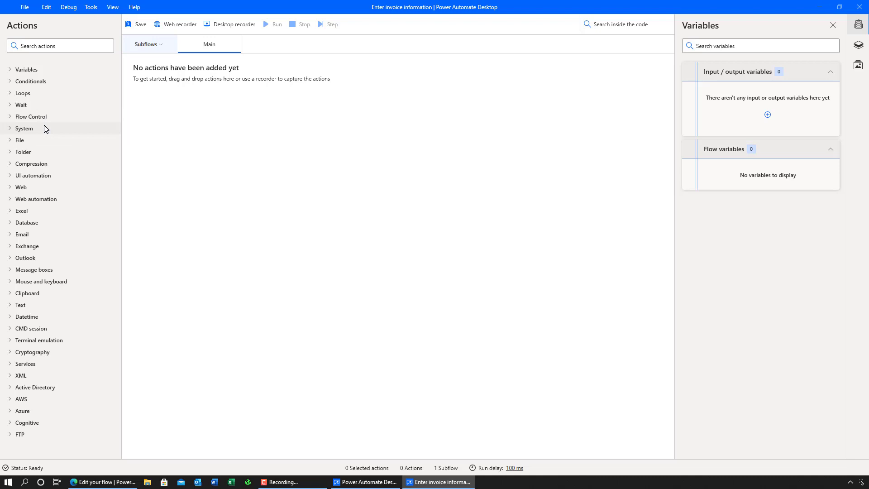
Expand the UI automation and Web automation action groups and scroll through their actions.
left_click(10, 177)
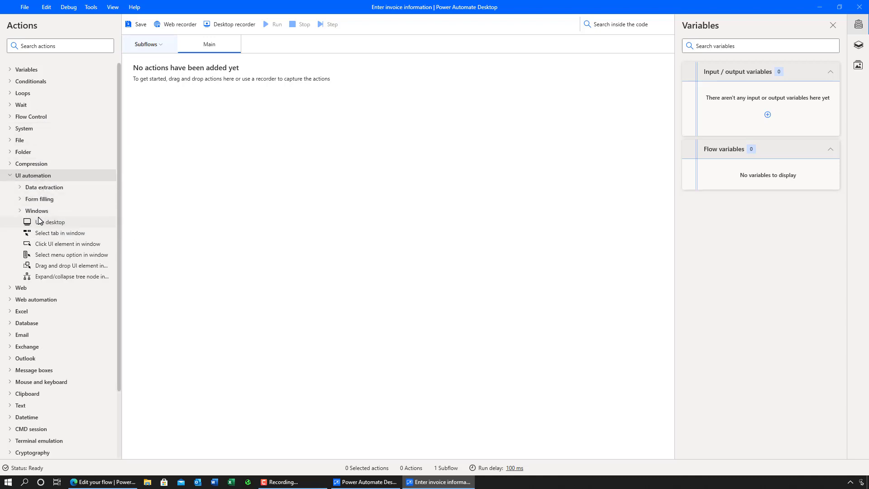
left_click(13, 301)
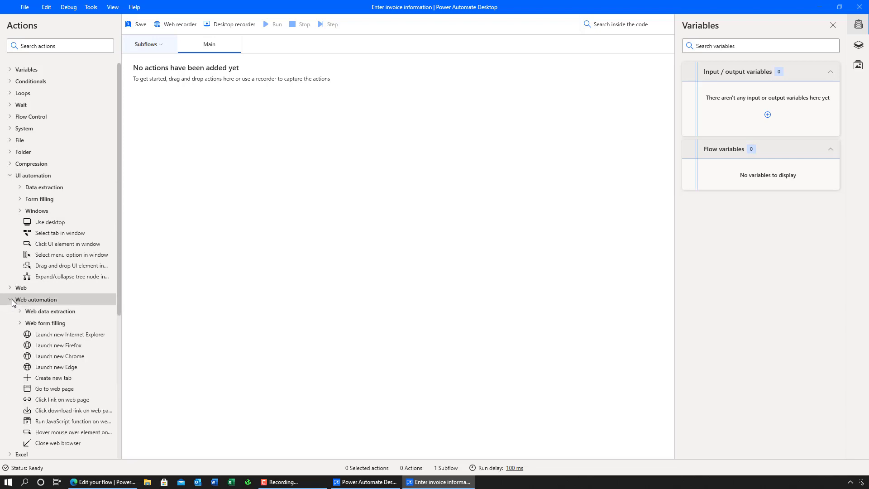
scroll(29, 314, "down", 4)
scroll(29, 314, "down", 6)
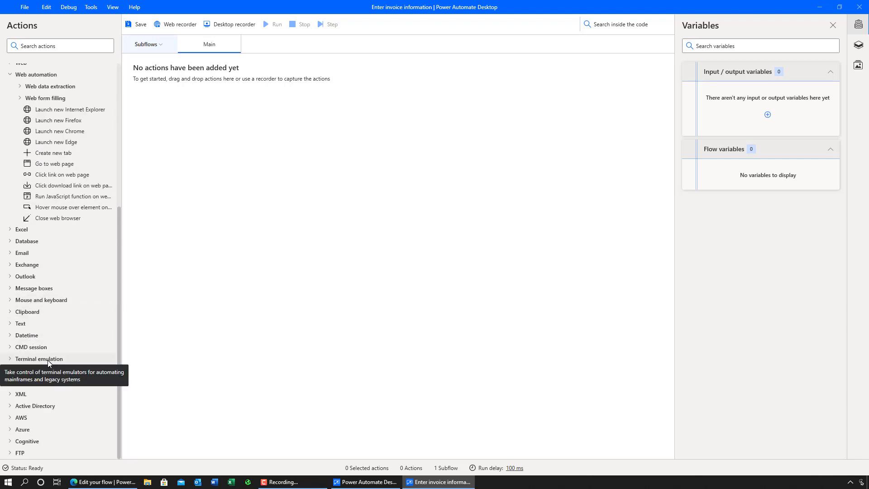
scroll(48, 361, "up", 9)
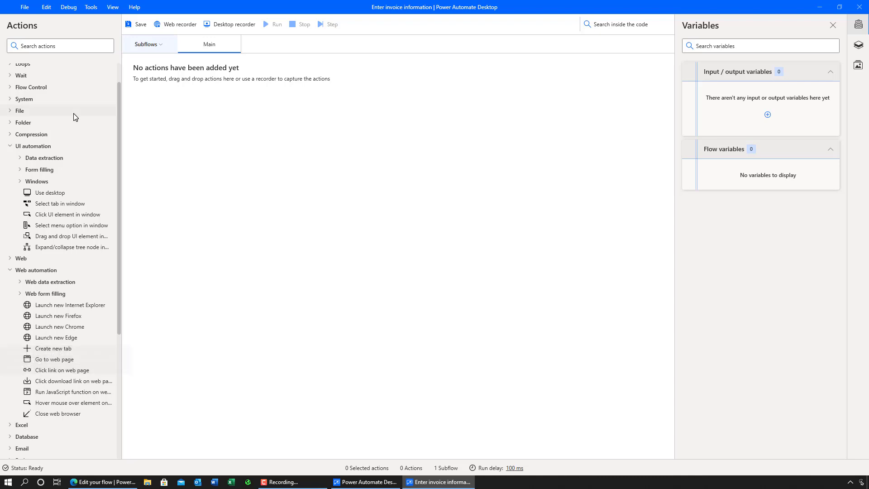
key("alt+Tab")
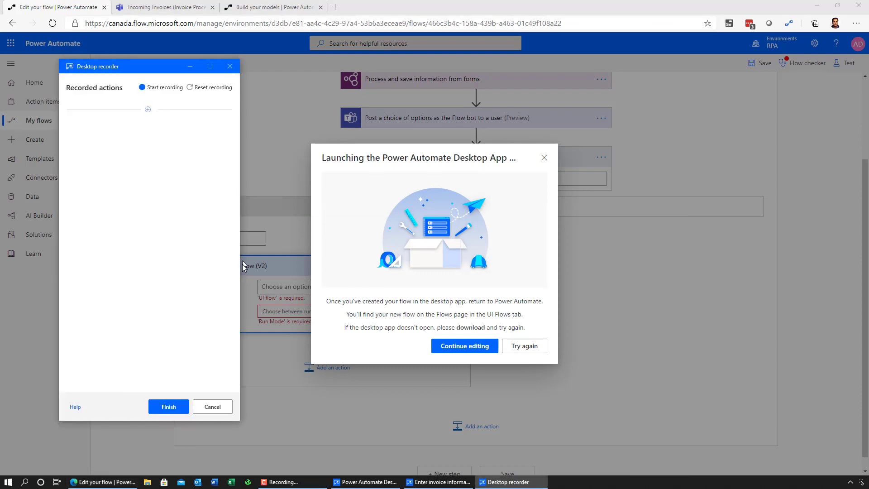
Launch Contoso Invoicing, start recording, and add a new blank invoice row.
left_click(248, 482)
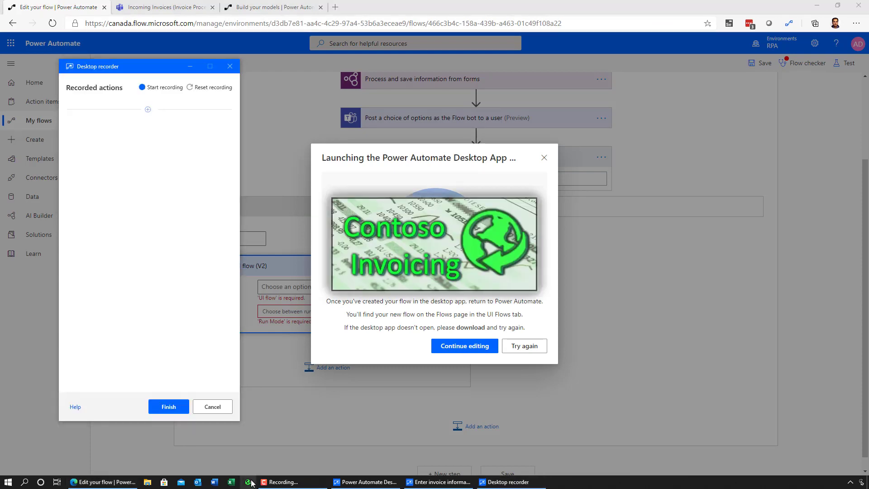
left_click(163, 88)
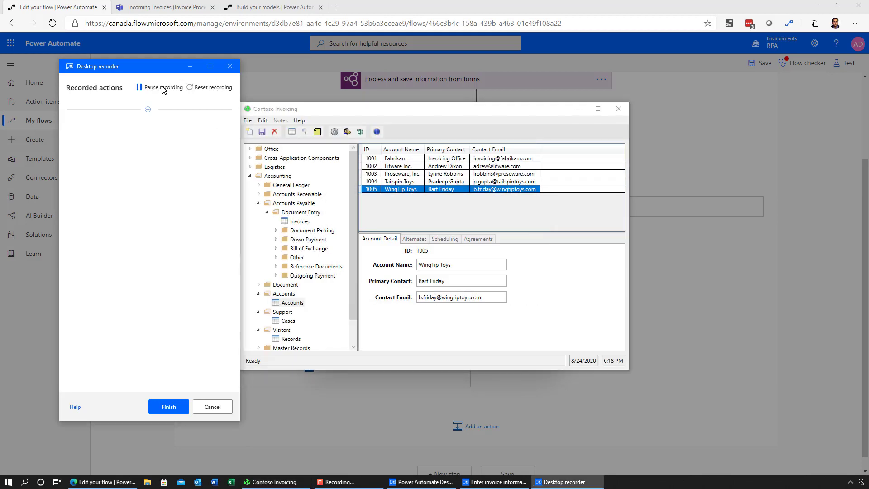
left_click(297, 222)
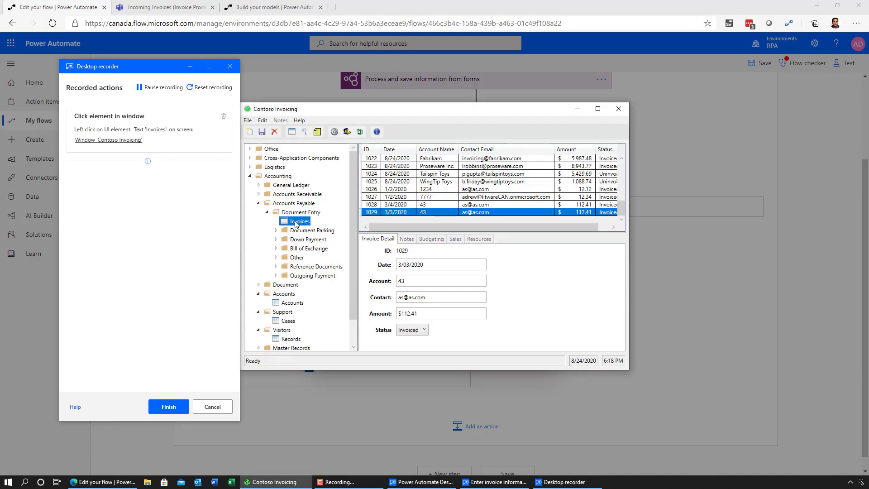
left_click(248, 120)
left_click(204, 129)
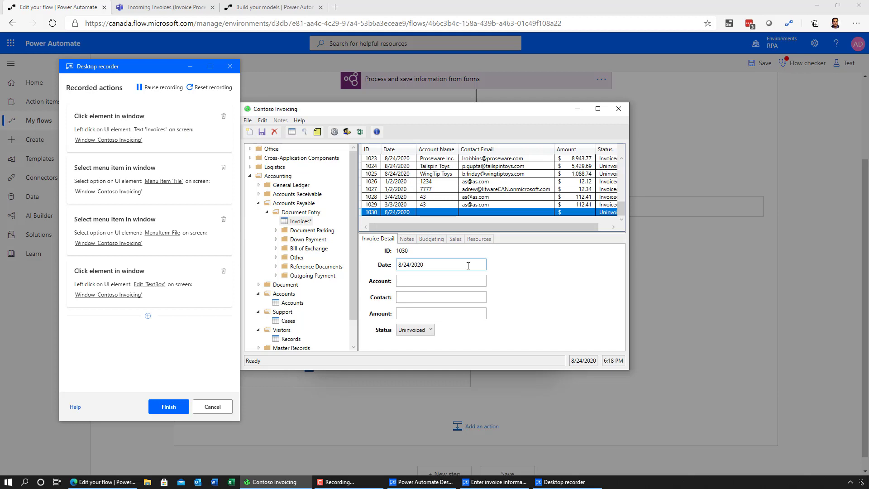
Fill the invoice with date 1/1/2020, account 7777, a contact e-mail, amount 12.34, status Invoiced.
type("1/1/2020")
key("Tab")
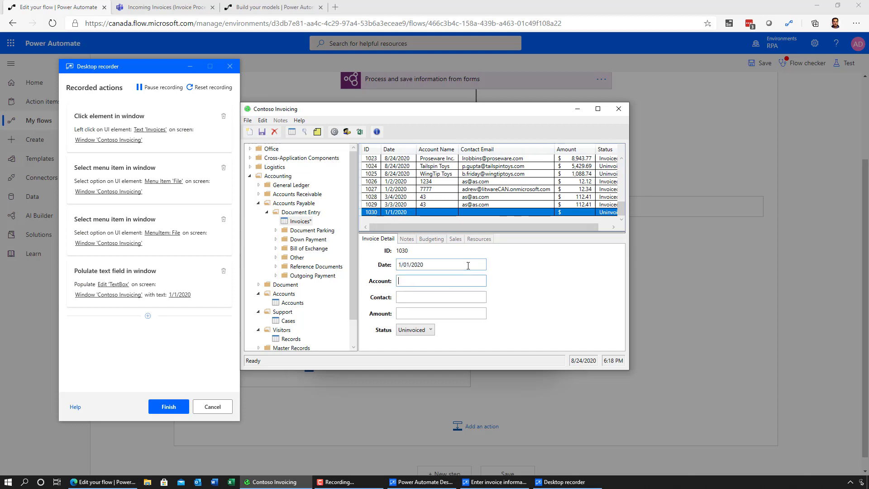
type("7777")
key("Tab")
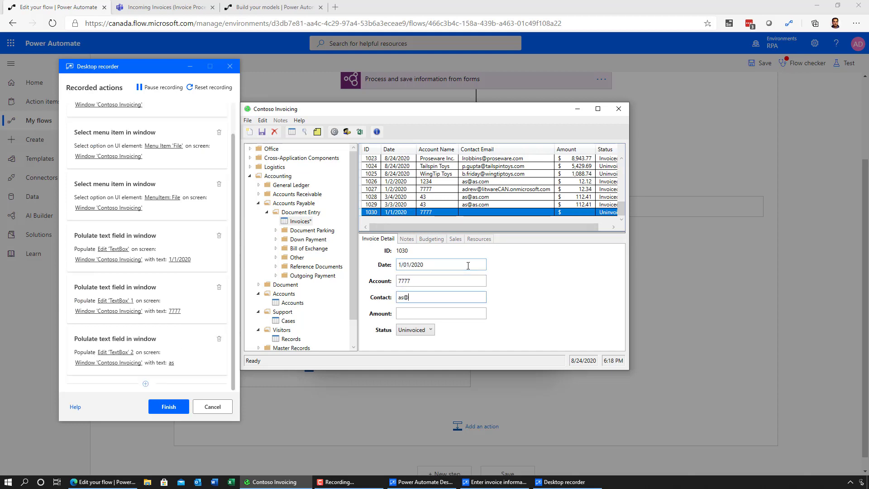
key("Tab")
type("12.34")
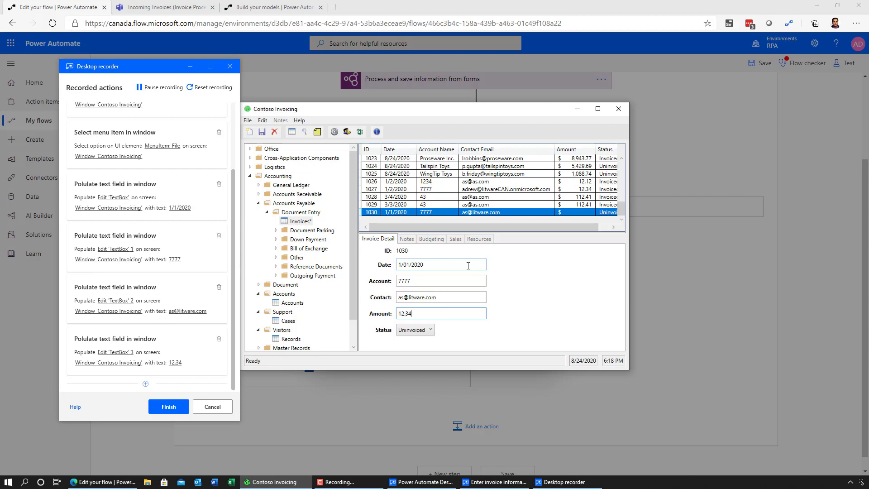
left_click(426, 329)
left_click(423, 355)
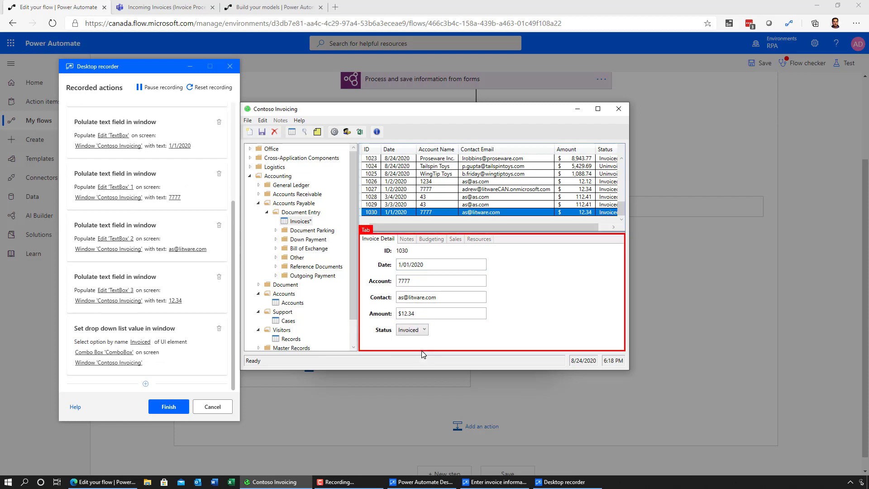
Save the invoice, exit Contoso Invoicing, and finish recording to insert the actions.
left_click(261, 132)
left_click(247, 121)
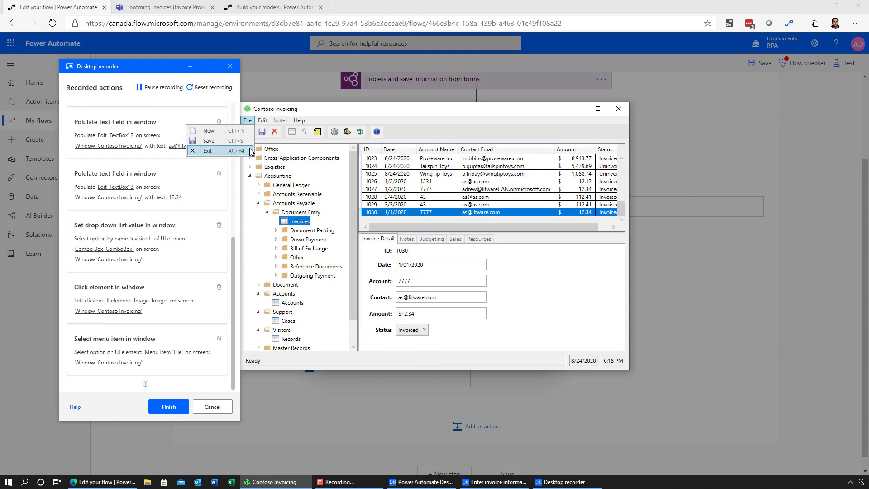
left_click(208, 151)
left_click(176, 408)
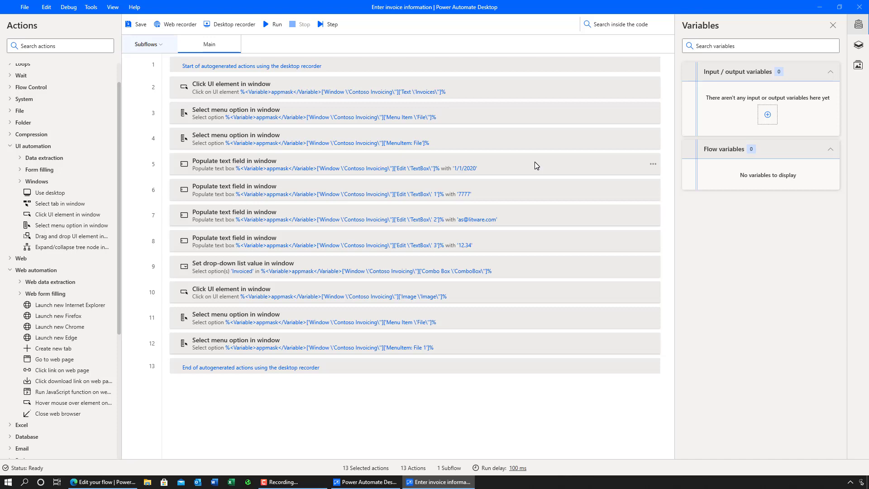
Add a new input variable named InvoiceContact.
left_click(768, 114)
left_click(754, 136)
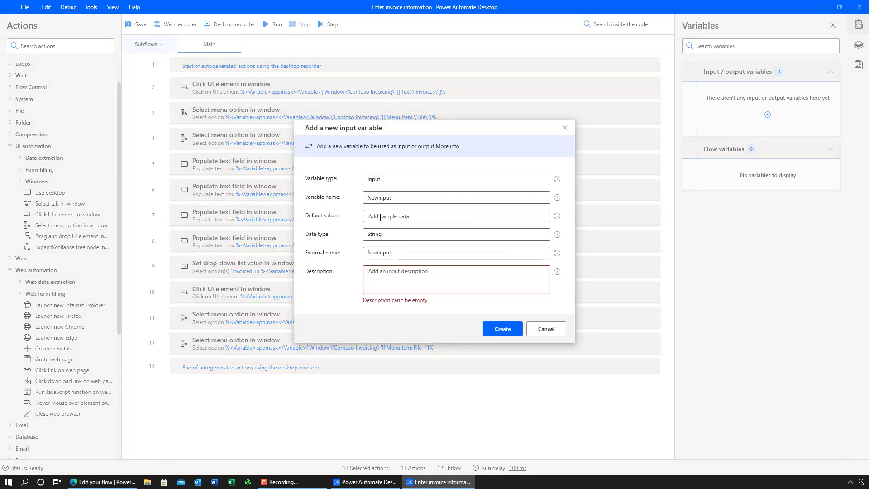
left_click(408, 198)
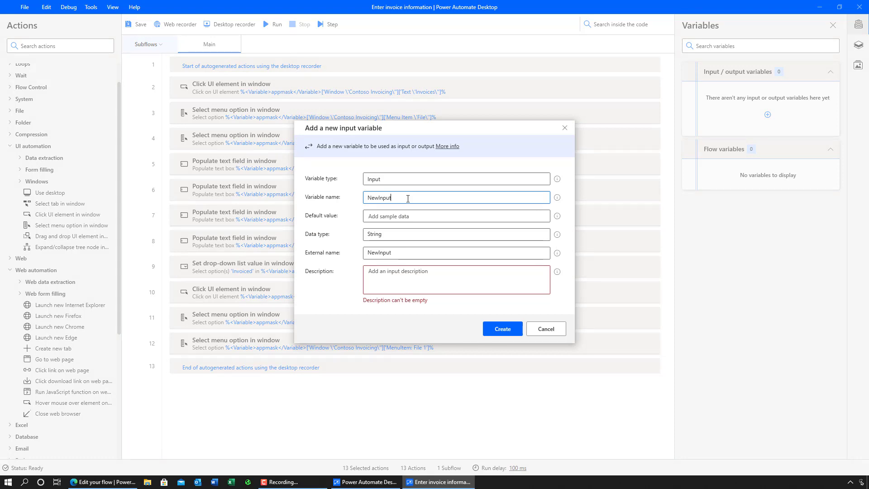
key("ctrl+a")
type("Invoicecontac")
key("End")
type("t")
Give it a sample contact e-mail, external name Invoice Contact, description 'Contact for the invoice', and create it.
key("Tab")
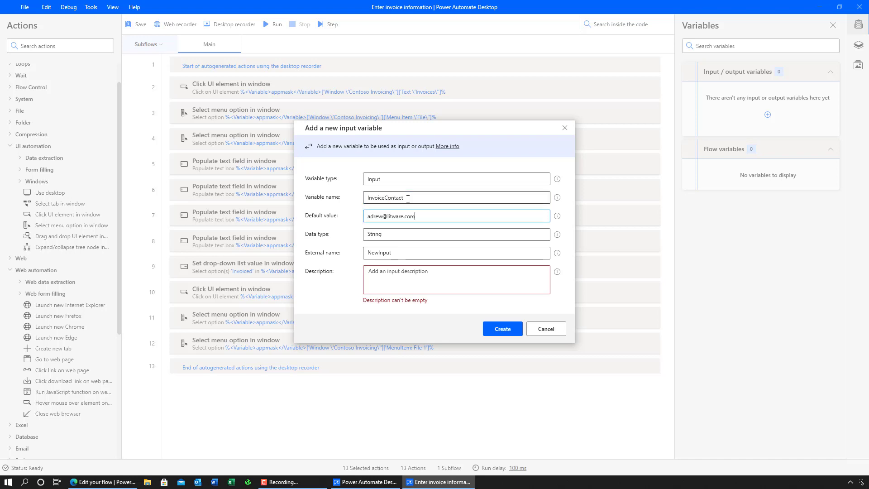
key("Tab")
left_click(386, 251)
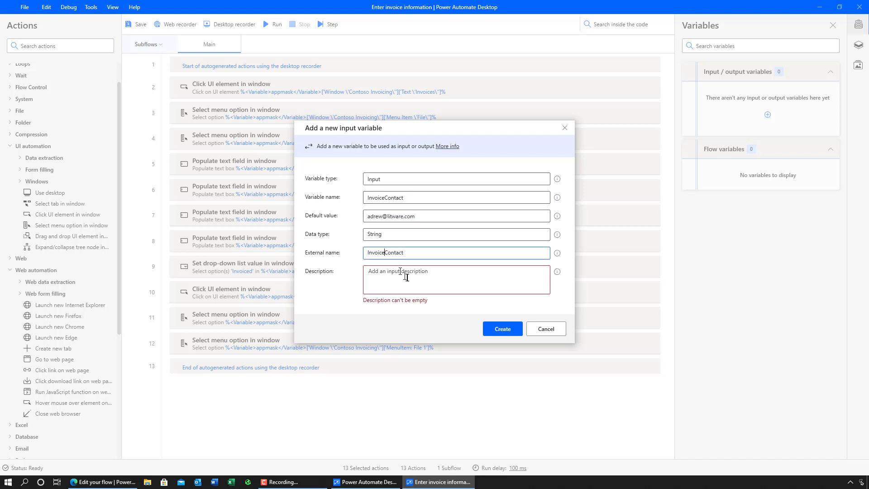
left_click(408, 278)
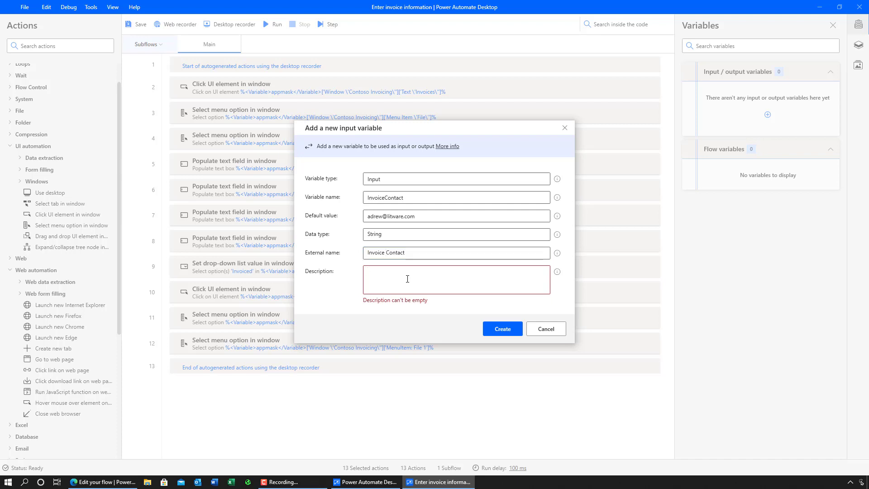
type("Contact for the invoice.")
left_click(503, 330)
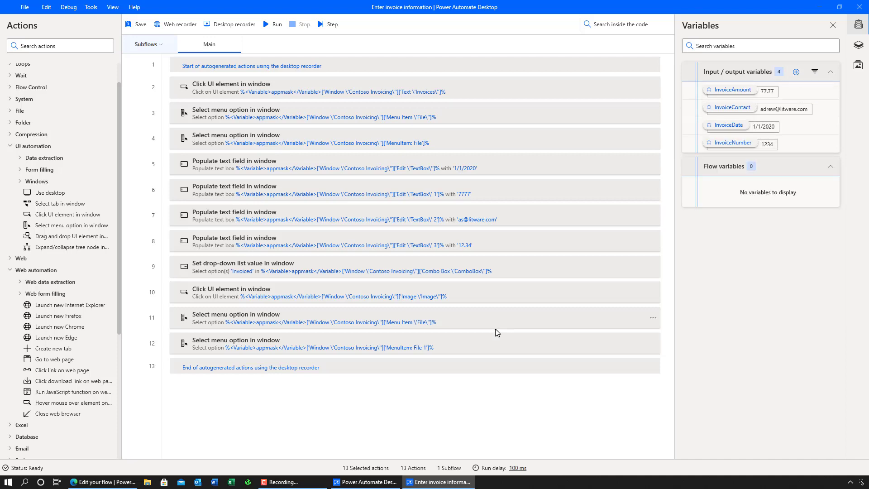
Replace the hard-coded 1/1/2020 in the date Populate text field step with InvoiceDate.
left_click(476, 174)
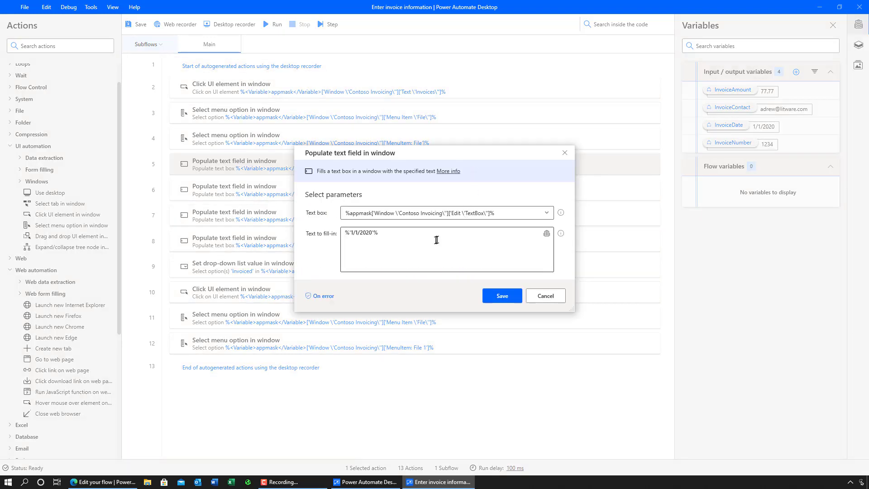
key("ctrl+a")
key("BackSpace")
left_click(547, 234)
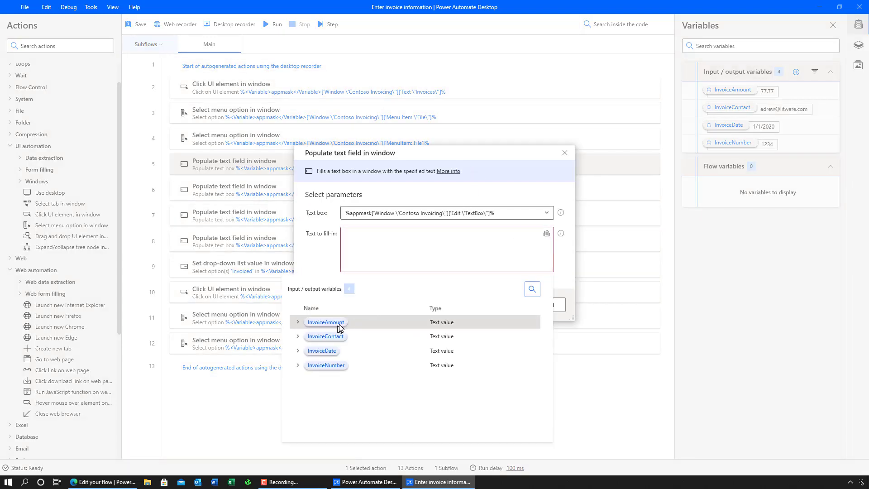
left_click(337, 351)
left_click(496, 298)
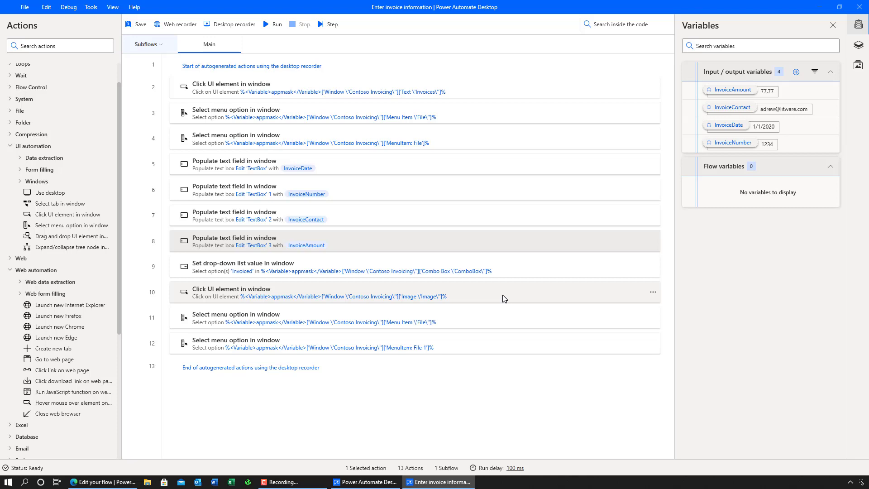
Add a Run application step 2 launching LegacyInvoicingApp.exe and waiting for it to load.
left_click(99, 46)
type("run")
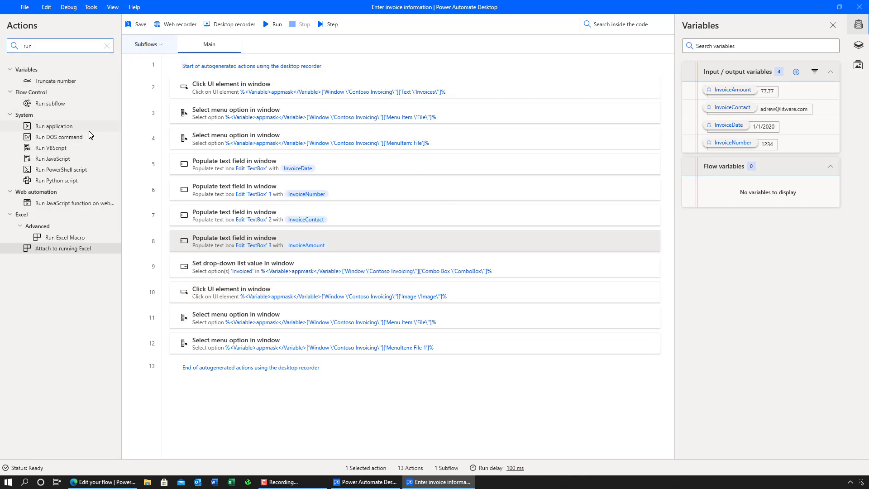
left_click_drag(53, 126, 192, 86)
type("C:\\Program Files (x86)\\Contoso, Inc\\Contoso Invoicing\\LegacyInvoicingApp.exe")
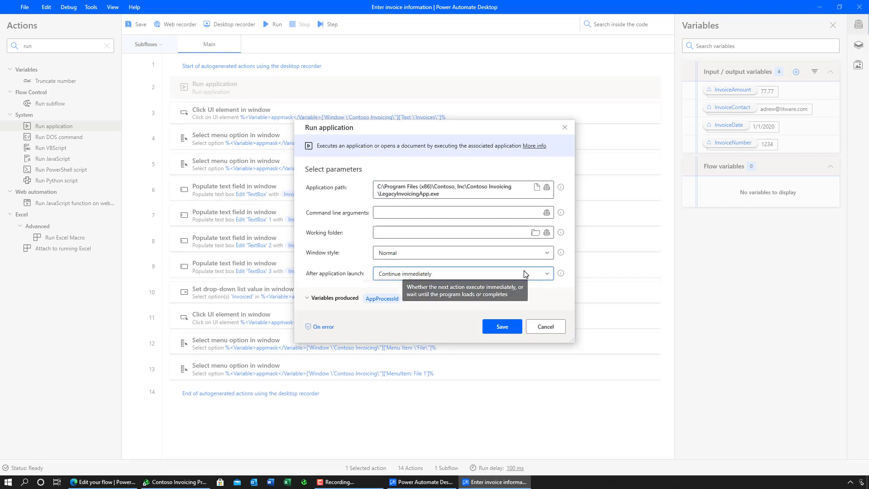
left_click(525, 274)
left_click(510, 312)
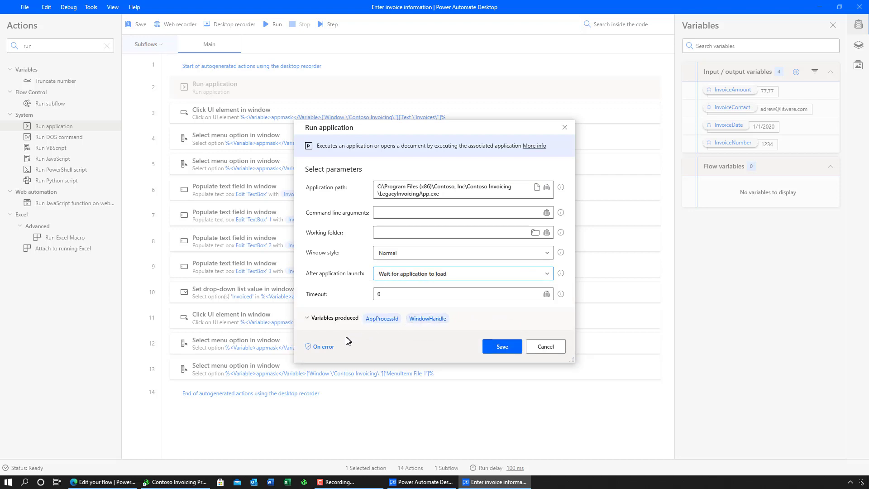
left_click(323, 346)
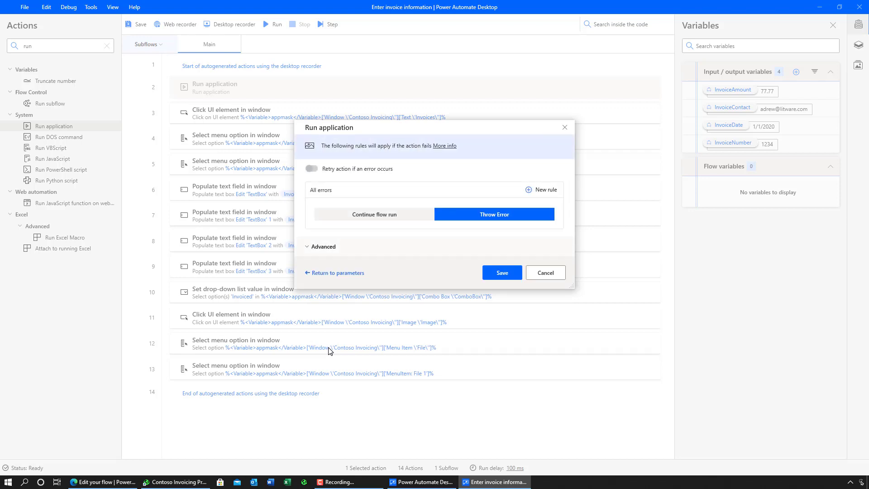
left_click(329, 249)
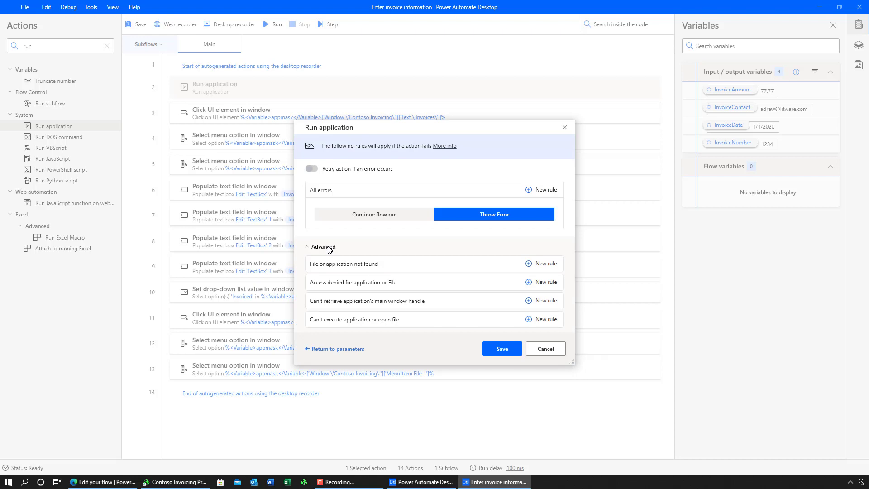
left_click(503, 349)
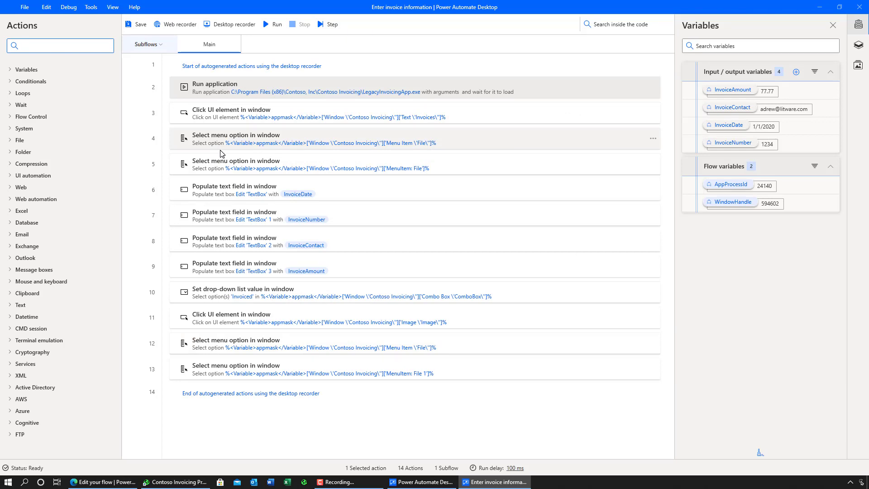
Save the Enter invoice information desktop flow and return to the browser's cloud flow.
left_click(142, 25)
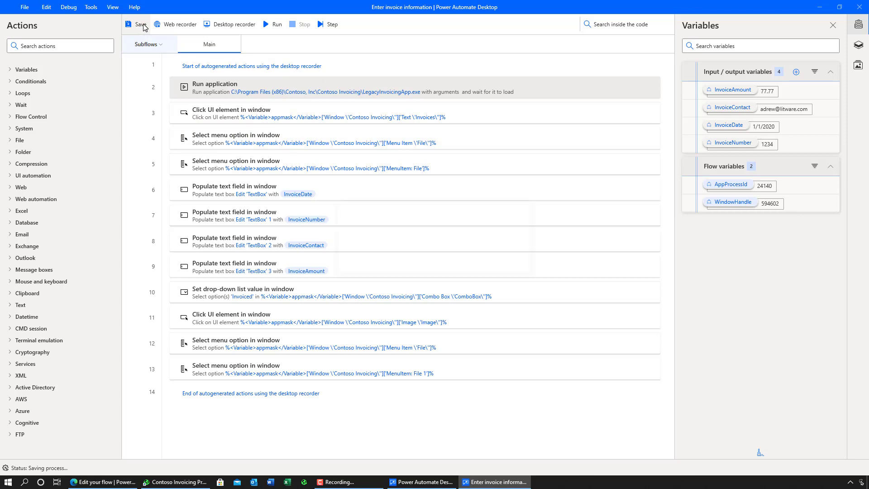
left_click(506, 260)
key("alt+Tab")
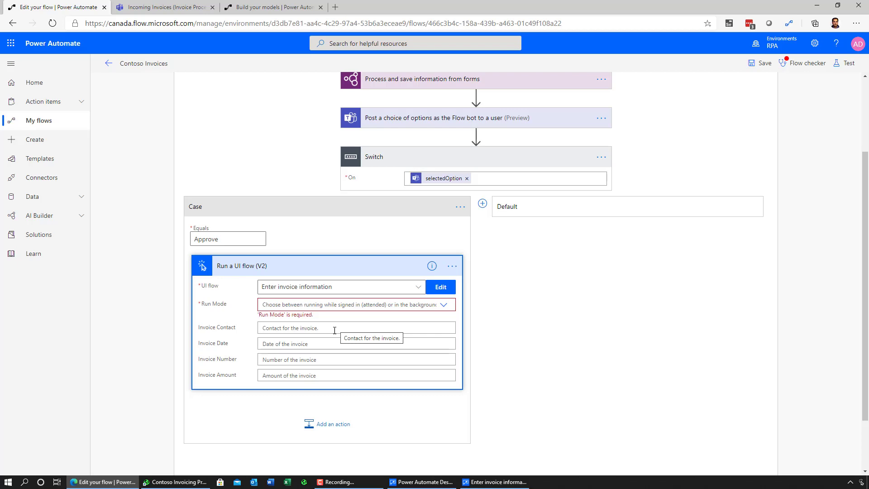
Set Run Mode to Attended and fill Invoice Contact with the extracted Contact value.
left_click(445, 306)
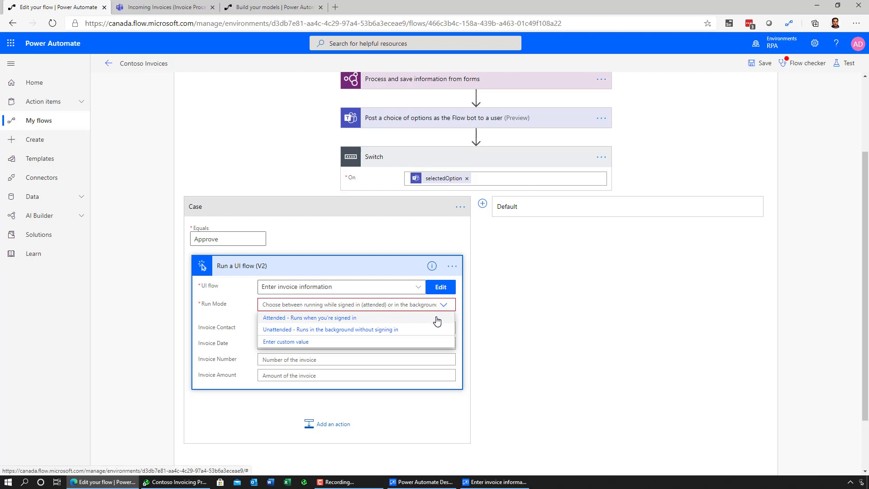
left_click(437, 319)
left_click(436, 323)
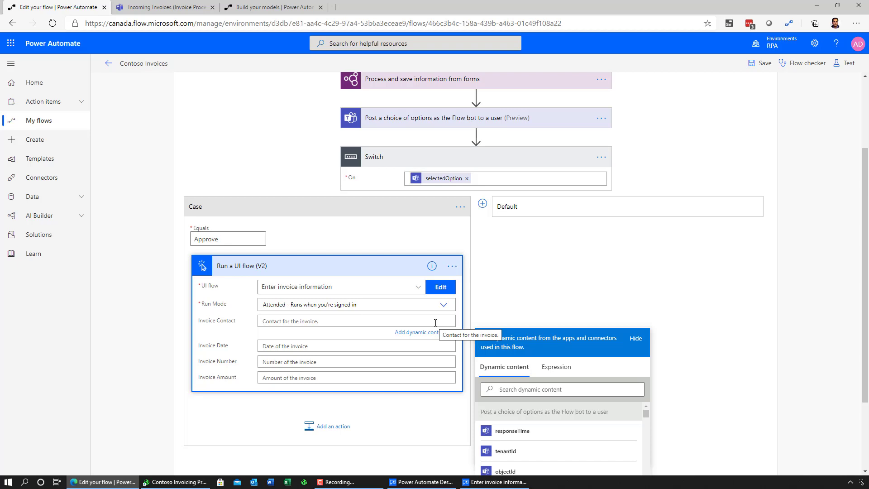
left_click(519, 393)
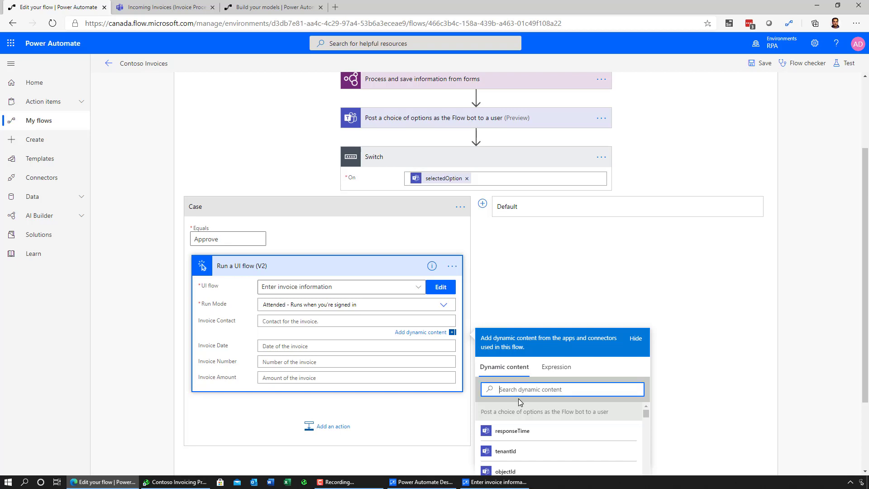
type("contact")
scroll(702, 357, "down", 2)
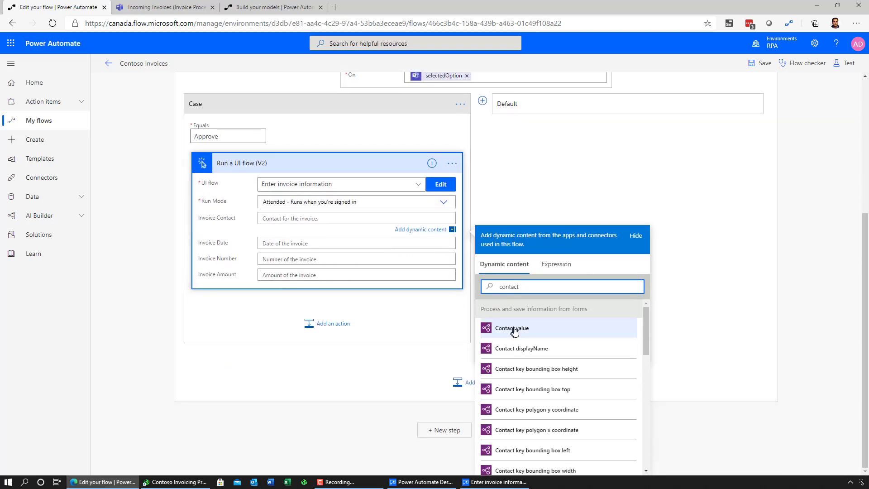
left_click(502, 328)
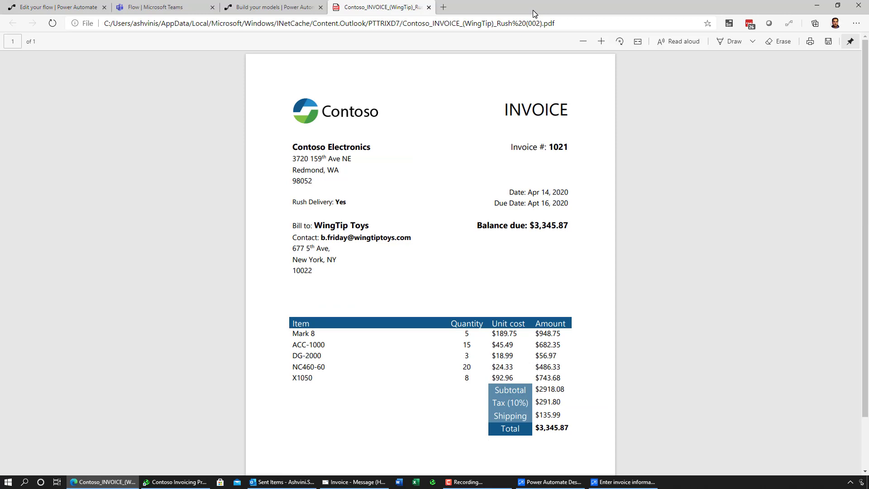
Send the Outlook invoice email with the WingTip PDF, then bring up the Teams Flow chat.
key("alt+Tab")
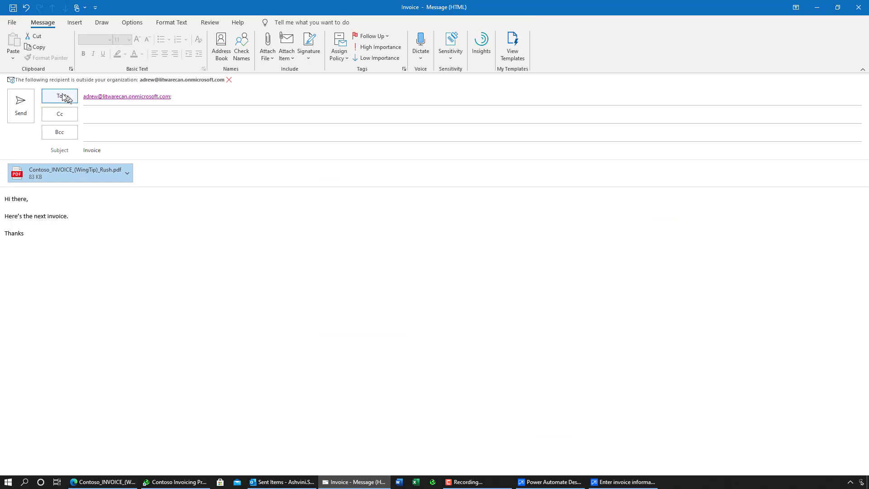
left_click(21, 106)
left_click(150, 6)
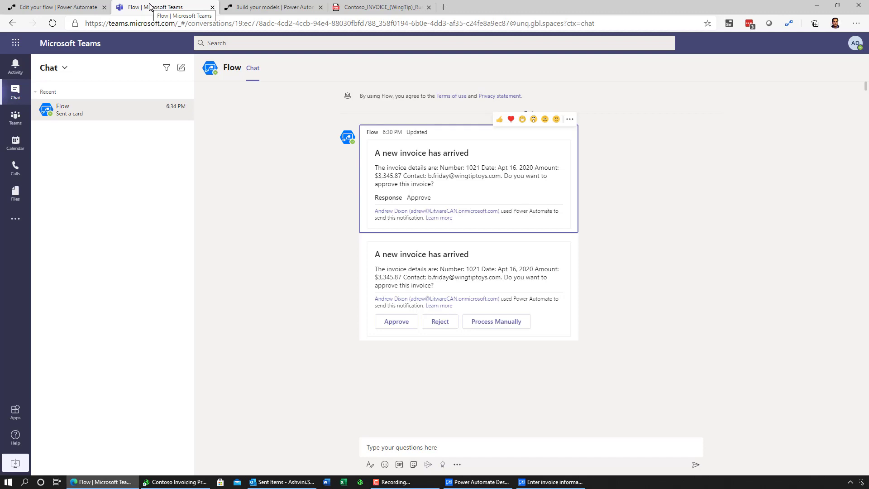
Approve the new invoice card in the Flow chat and submit the response.
left_click(392, 327)
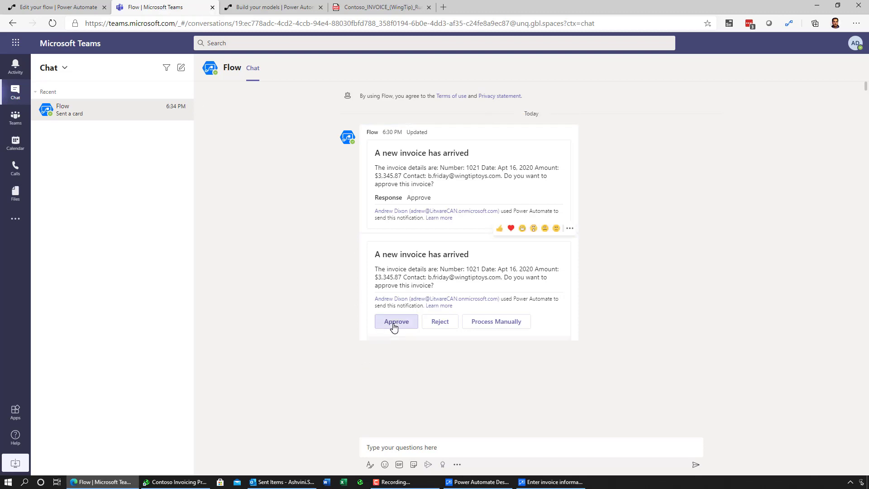
left_click(406, 407)
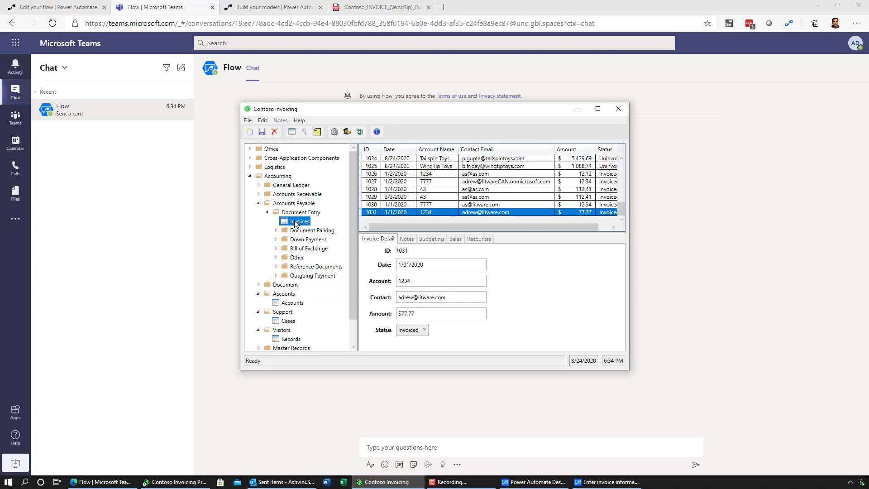
Create new invoice 1032 dated Apr 16, 2020 for account 1021.
left_click(248, 121)
left_click(248, 120)
left_click(248, 120)
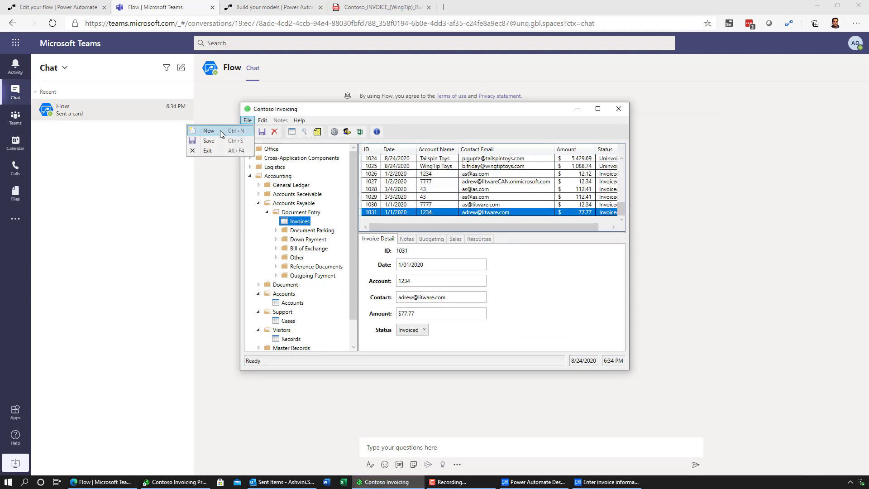
left_click(220, 131)
type("Apr 16, 2020")
left_click(442, 280)
type("1021")
Enter the contact's e-mail and amount $3,345.87, and set the status to Invoiced.
left_click(442, 297)
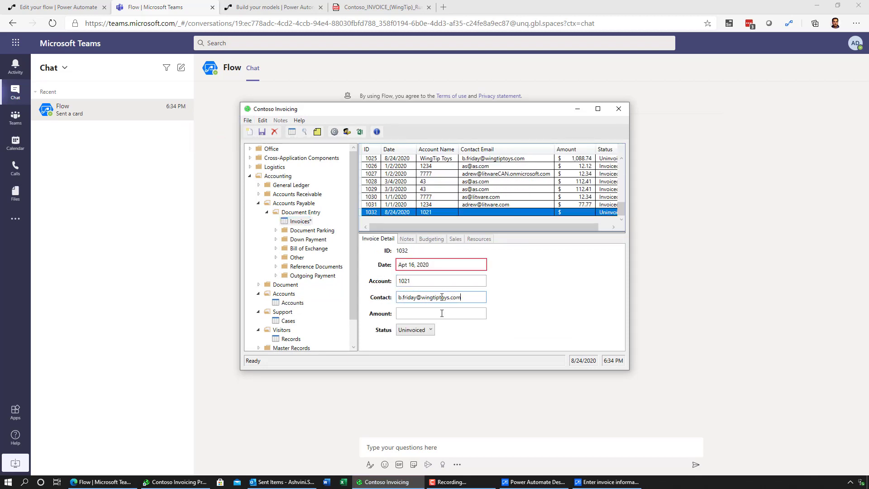
left_click(442, 313)
type("$3,345.87")
key("Tab")
key("Up")
left_click(261, 131)
Save invoice 1032, close Contoso Invoicing, and return to the Contoso Invoices flow designer.
left_click(248, 121)
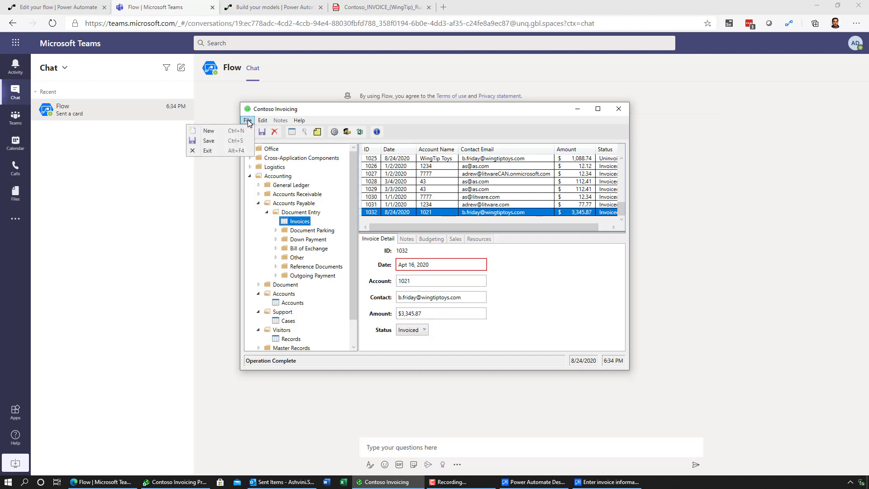
left_click(248, 120)
left_click(248, 121)
left_click(221, 152)
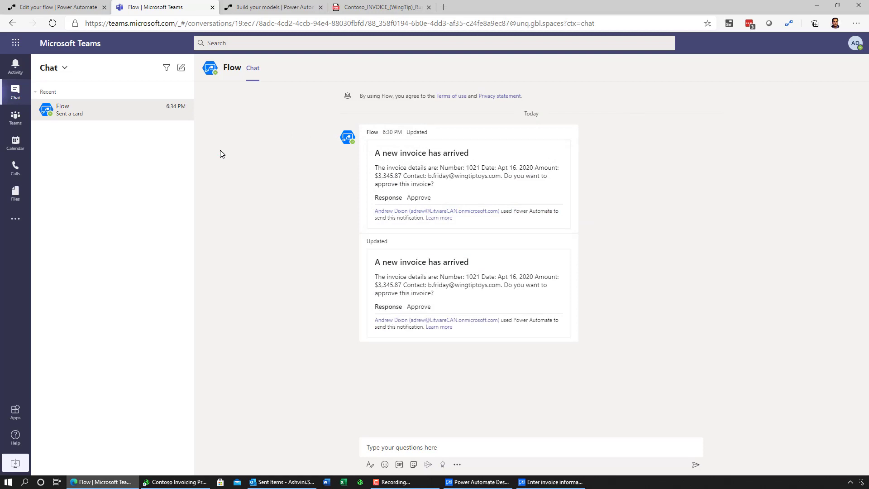
key("ctrl+shift+Tab")
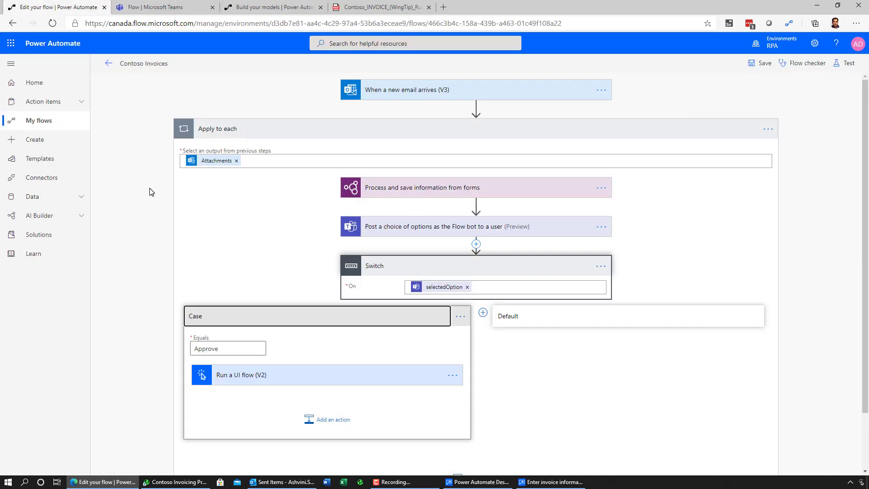